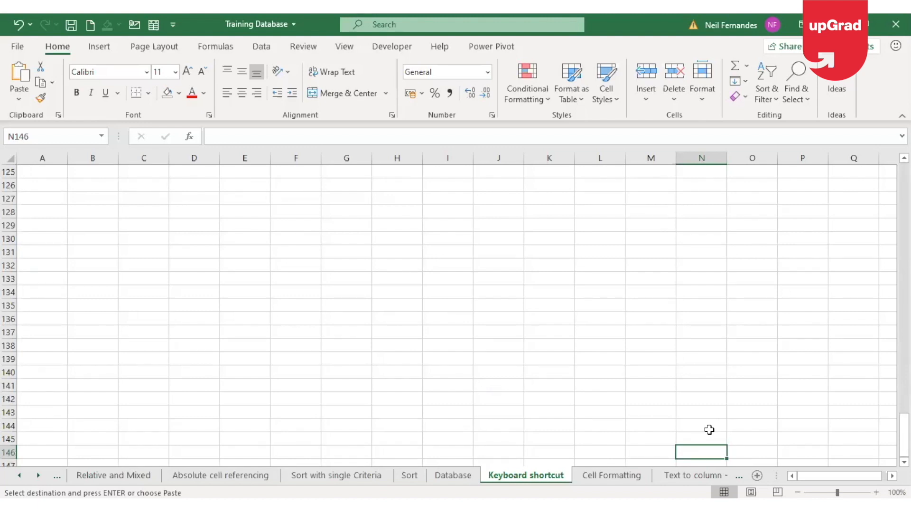
- Move the active cell down and across to Y168 in the empty area, and jump back to cell A1
key("Page_Down")
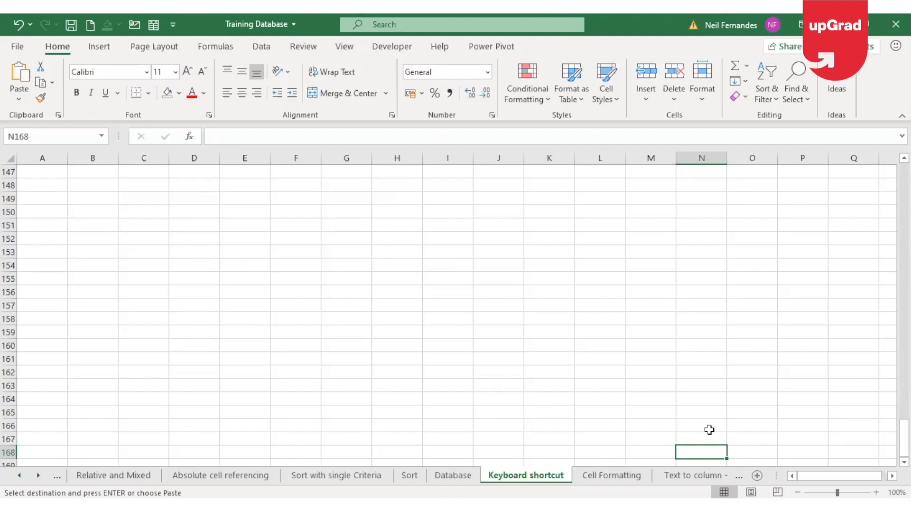
key("Right")
key("Right")
key("Right")
key("Right")
key("Right")
key("Right")
key("Right")
key("Right")
key("Right")
key("Right")
key("Right")
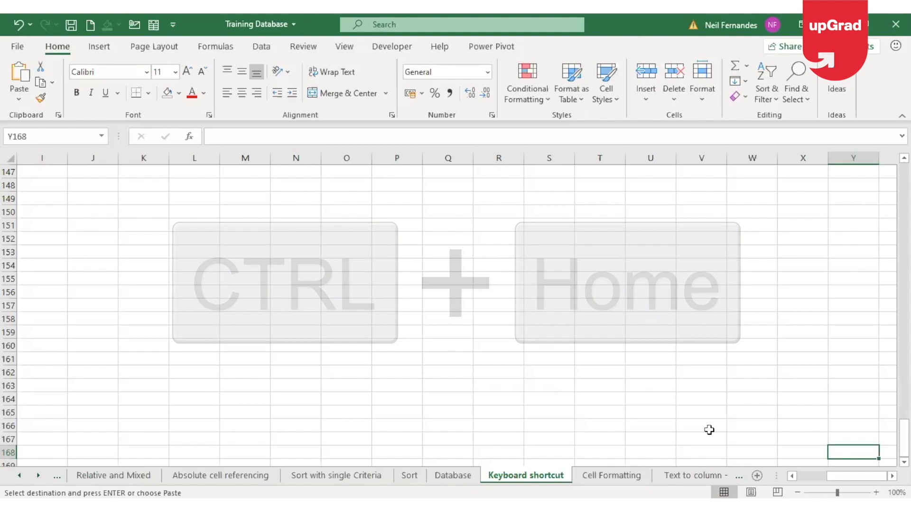
key("ctrl+Home")
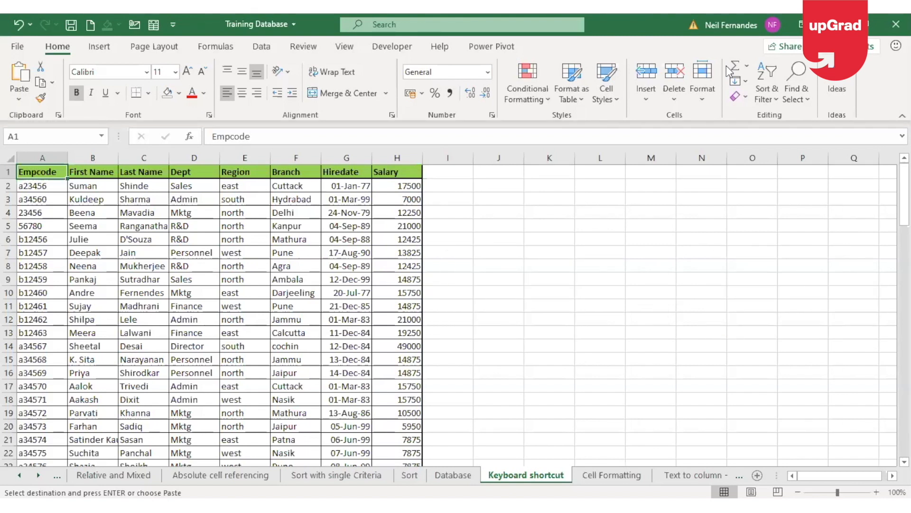
- Jump to the last used cell of the data, H102, and return up the Branch column to its header in F1
key("ctrl+n")
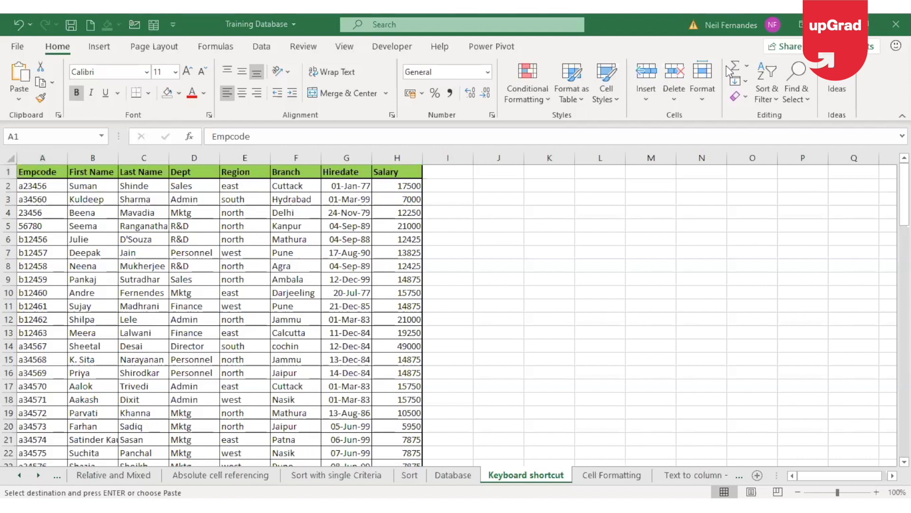
left_click(218, 200)
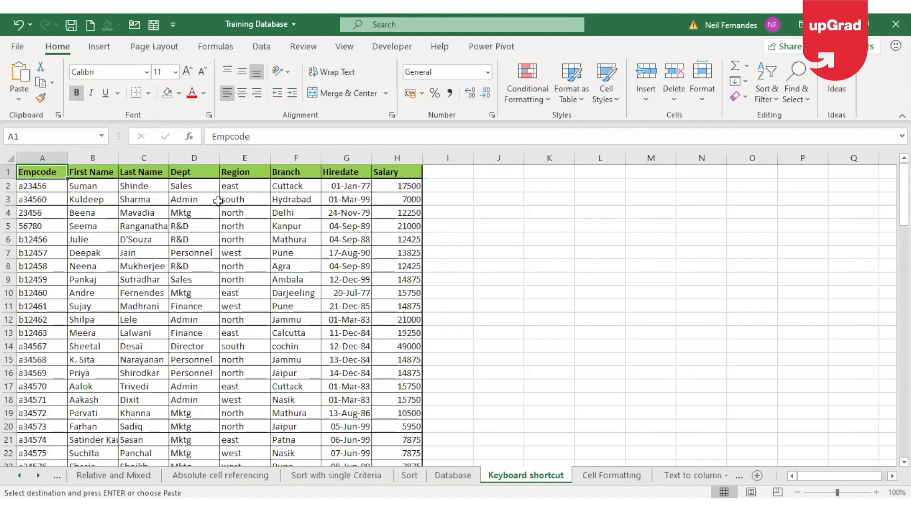
key("ctrl+End")
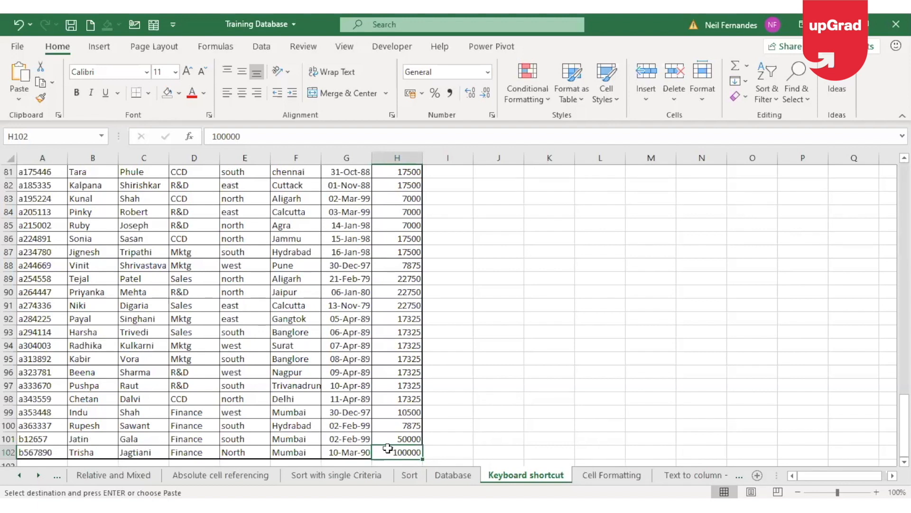
key("ctrl+n")
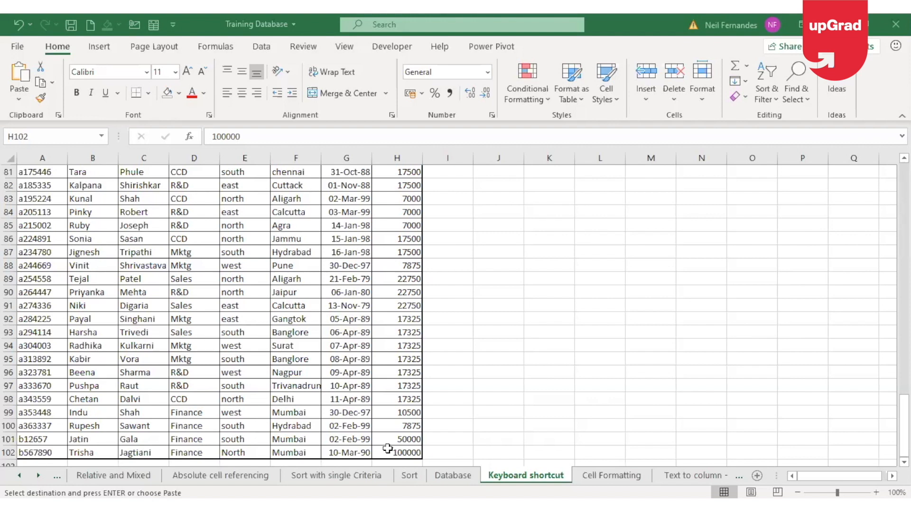
left_click(280, 317)
key("ctrl+Up")
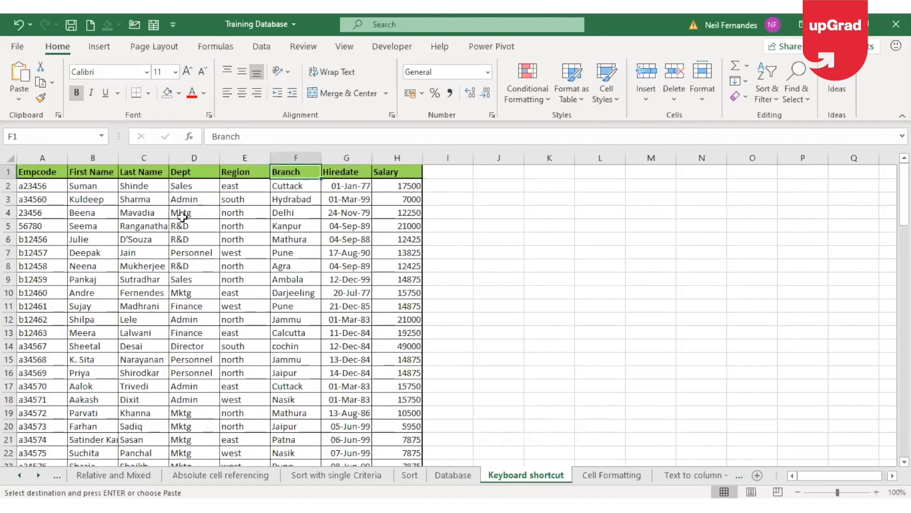
- Format the employee code in cell A6 as bold, italic and underlined
left_click(51, 238)
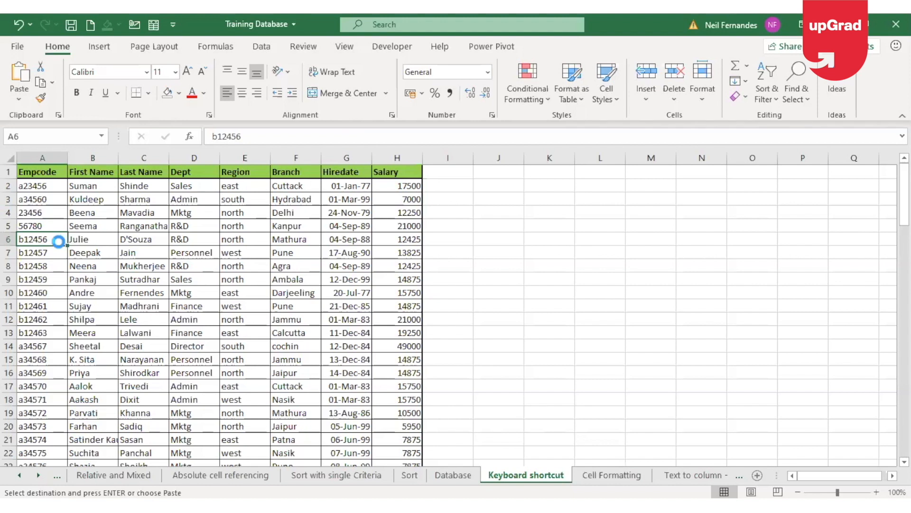
key("ctrl+b")
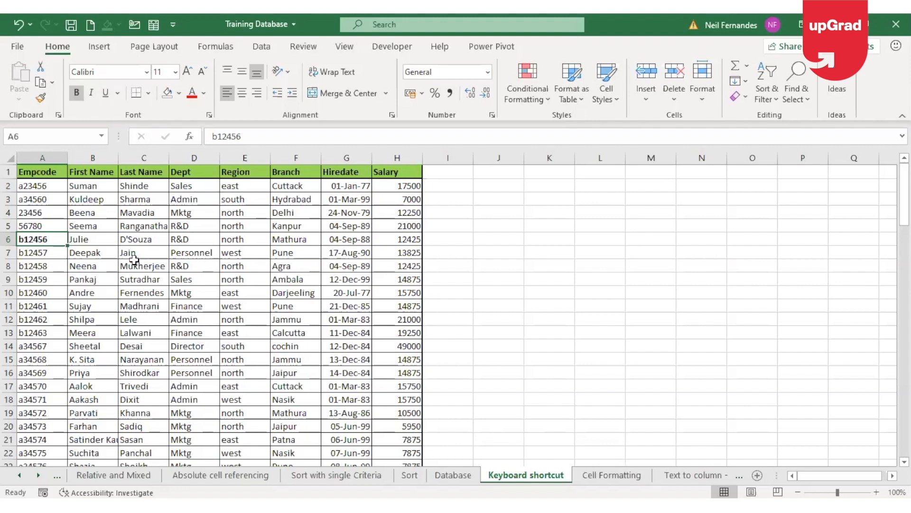
key("ctrl+i")
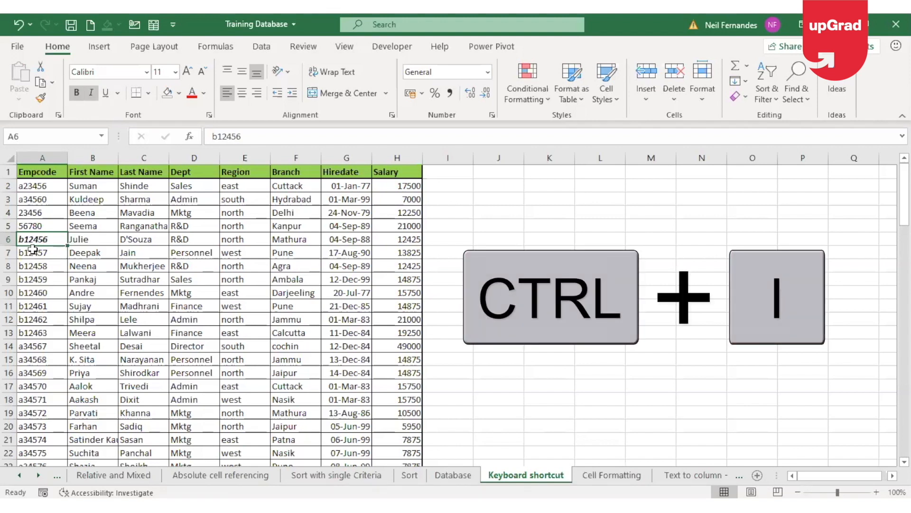
key("ctrl+u")
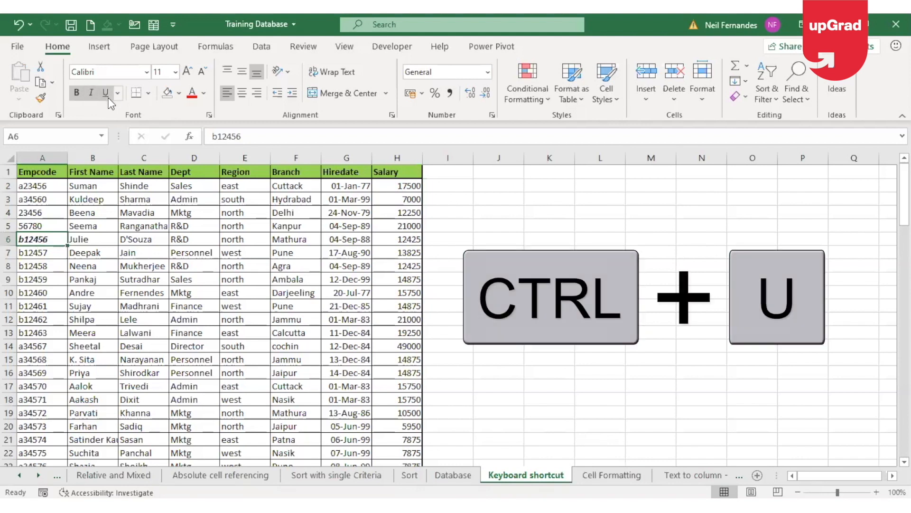
key("ctrl+u")
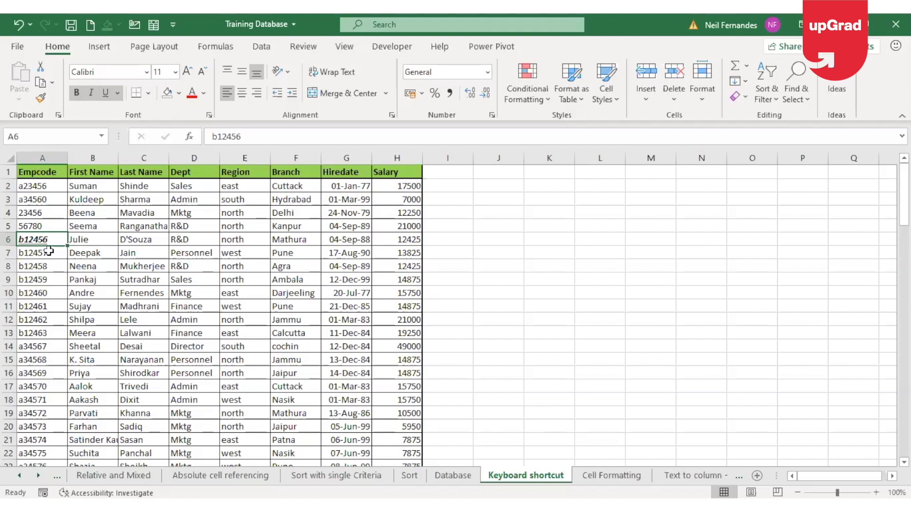
- Apply strikethrough to the last name in C6 and undo the partial strikethrough in the Region cell E6
key("ctrl+n")
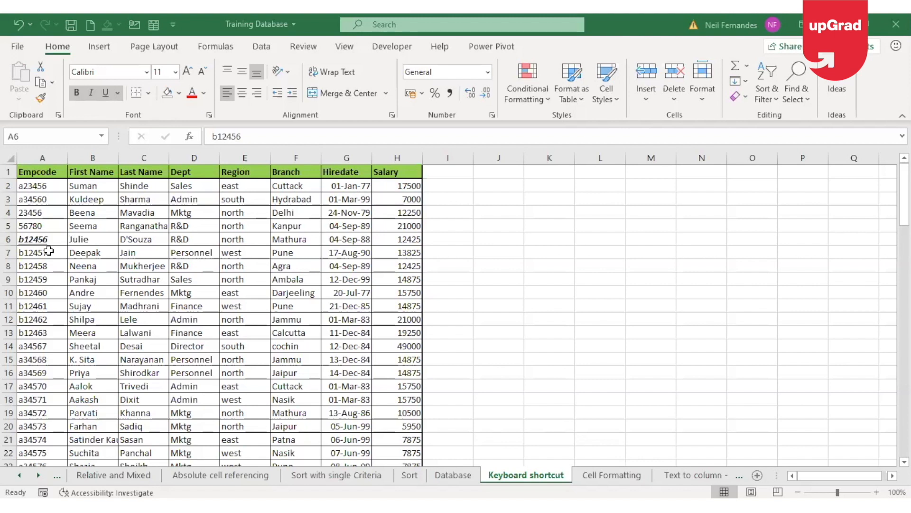
left_click(138, 239)
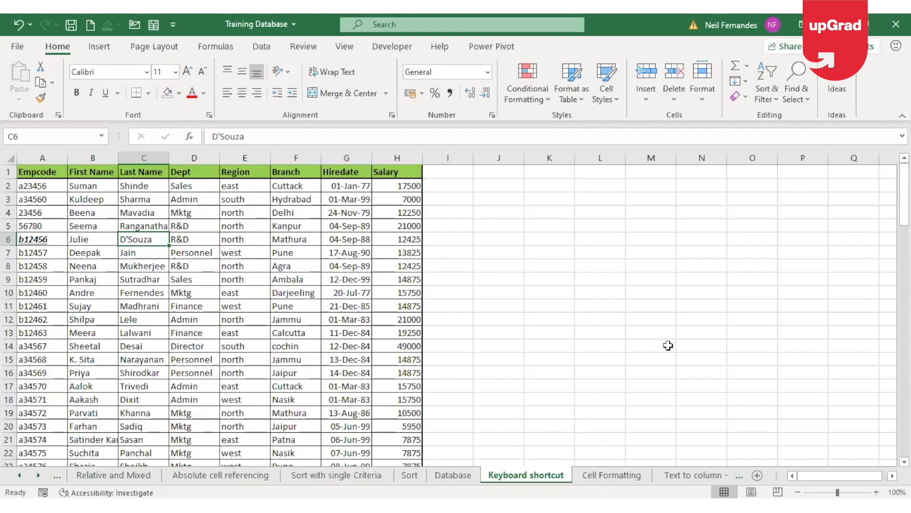
key("ctrl+5")
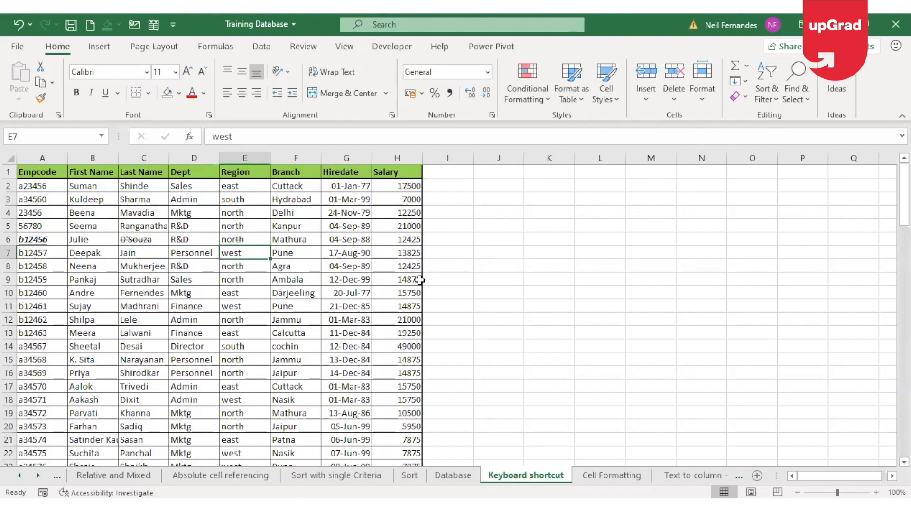
key("ctrl+z")
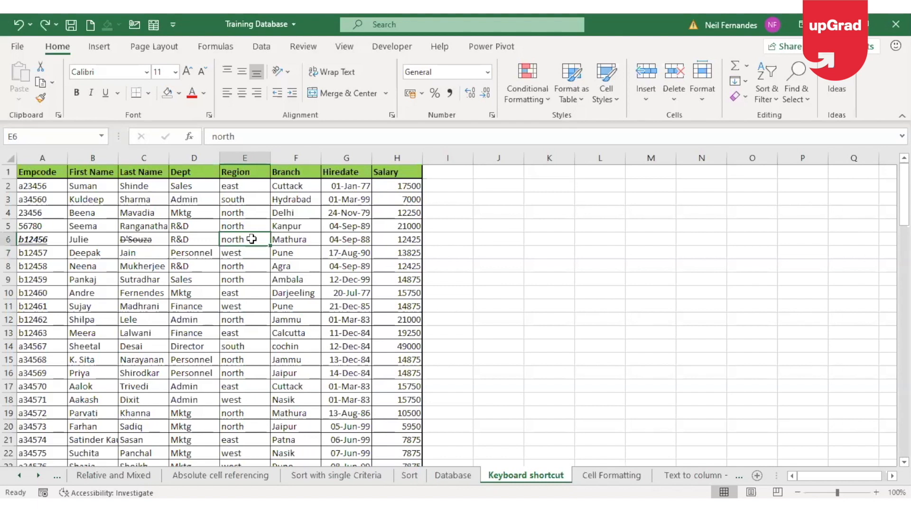
- Enter the text "This is an excel tutorial" in cell L5
left_click(587, 230)
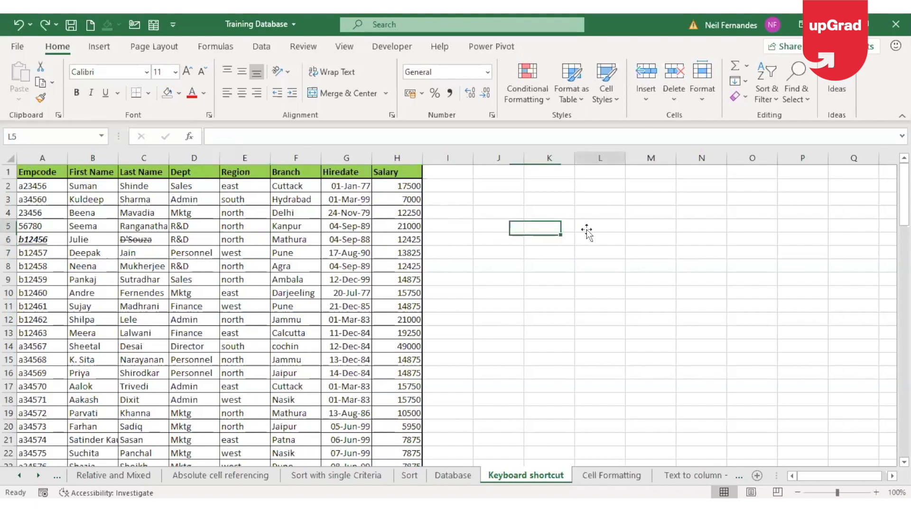
type("Tri")
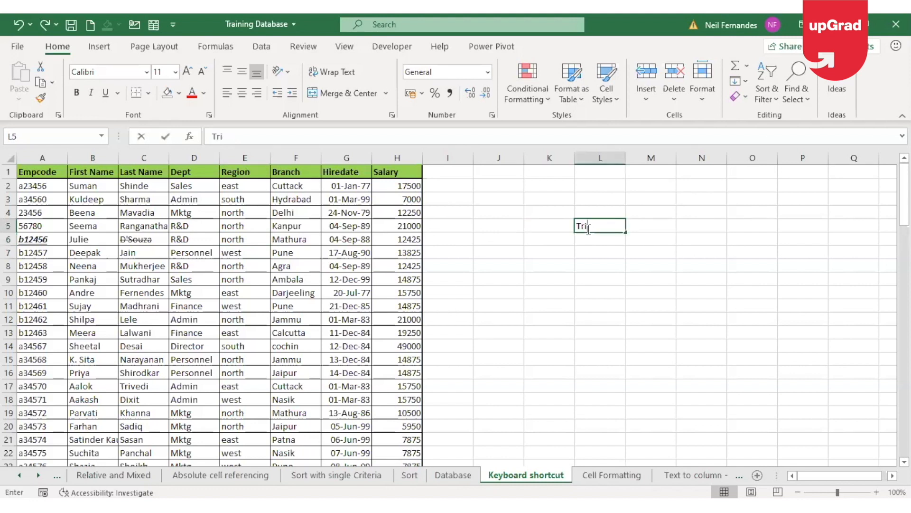
type("sh is")
key("BackSpace")
key("BackSpace")
key("BackSpace")
key("BackSpace")
key("BackSpace")
key("BackSpace")
key("BackSpace")
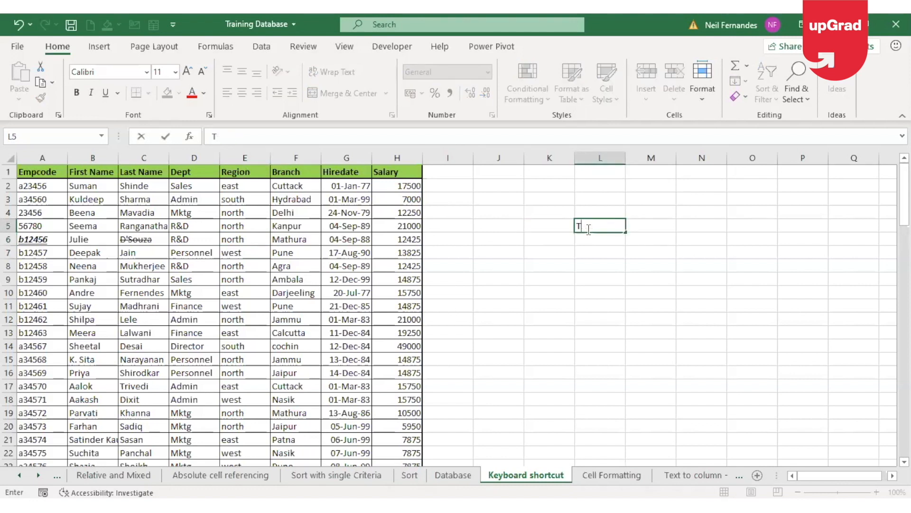
type("his is an excel tut")
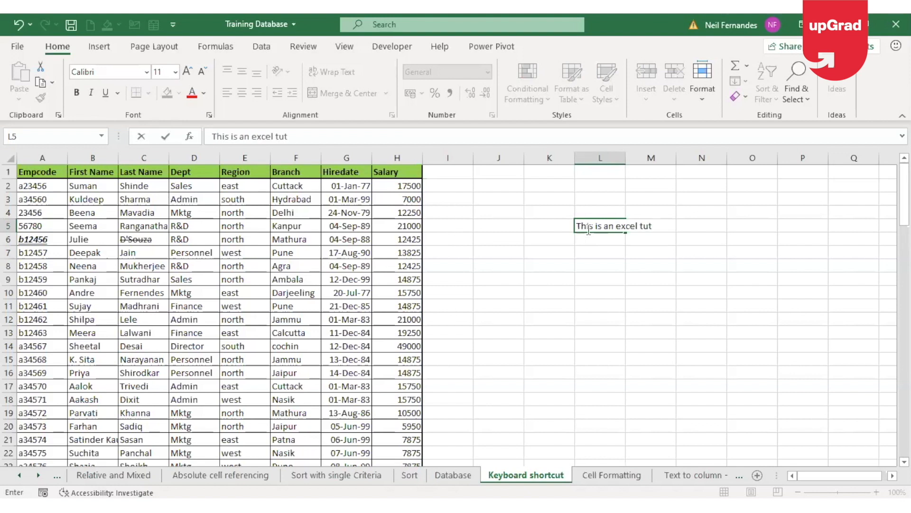
type("orial")
key("Return")
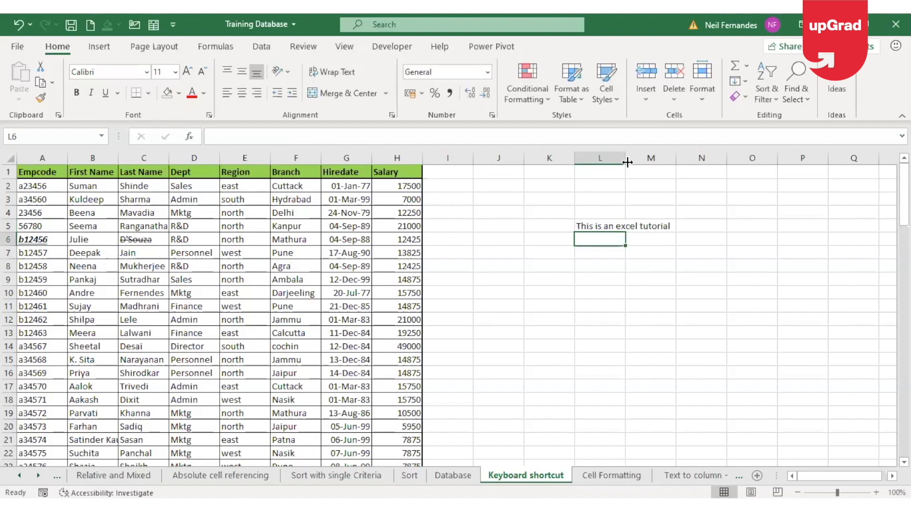
- Auto-fit column L to its text and apply strikethrough only to the word "excel" in L5
double_click(625, 161)
double_click(629, 224)
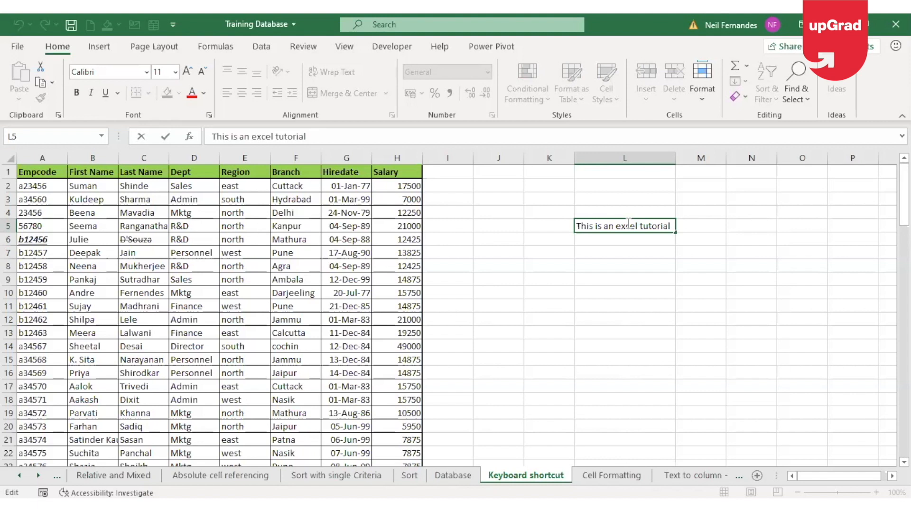
double_click(629, 224)
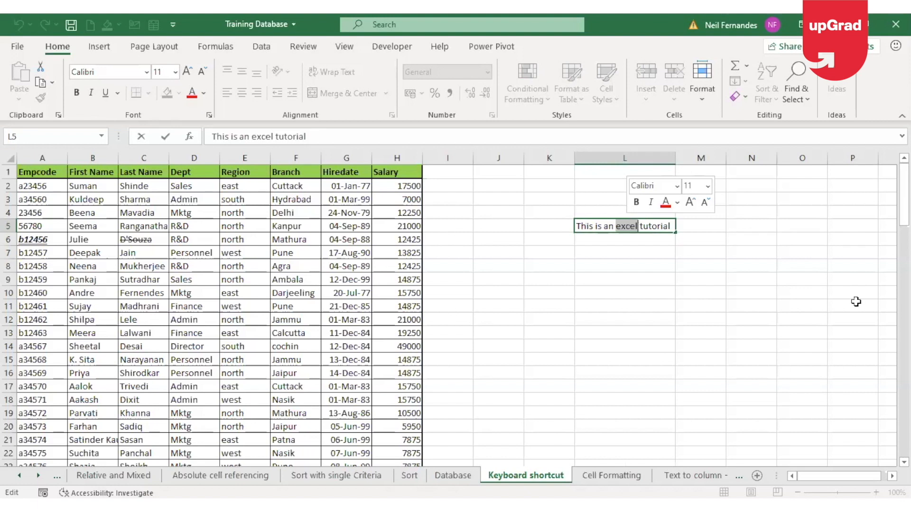
key("ctrl+5")
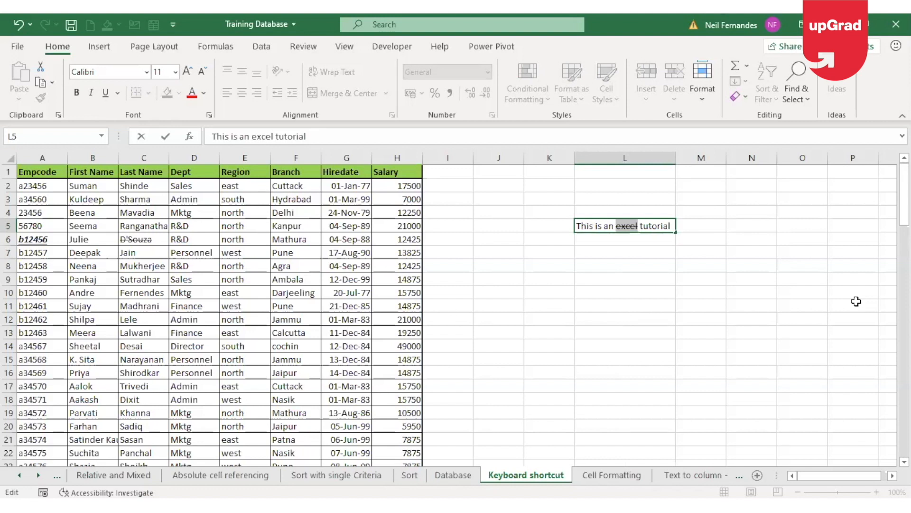
key("Return")
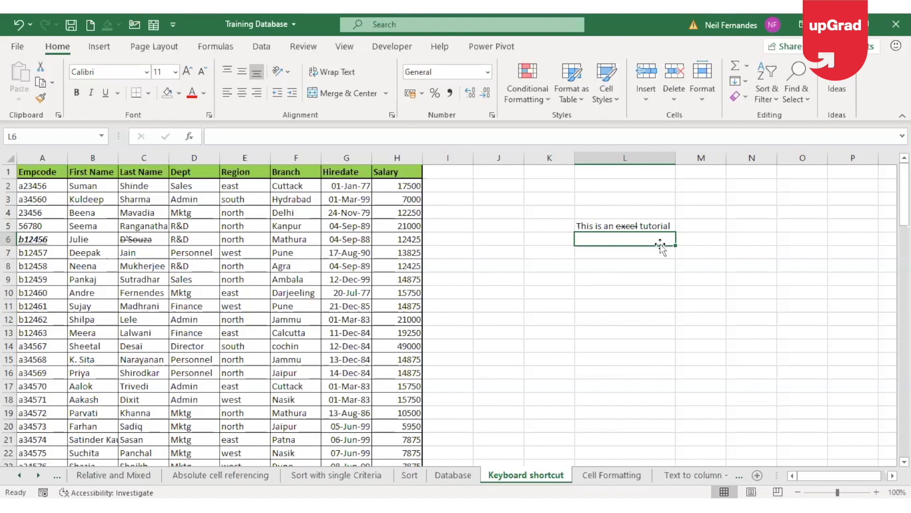
- Delete the sample sentence from cell L5
left_click(663, 227)
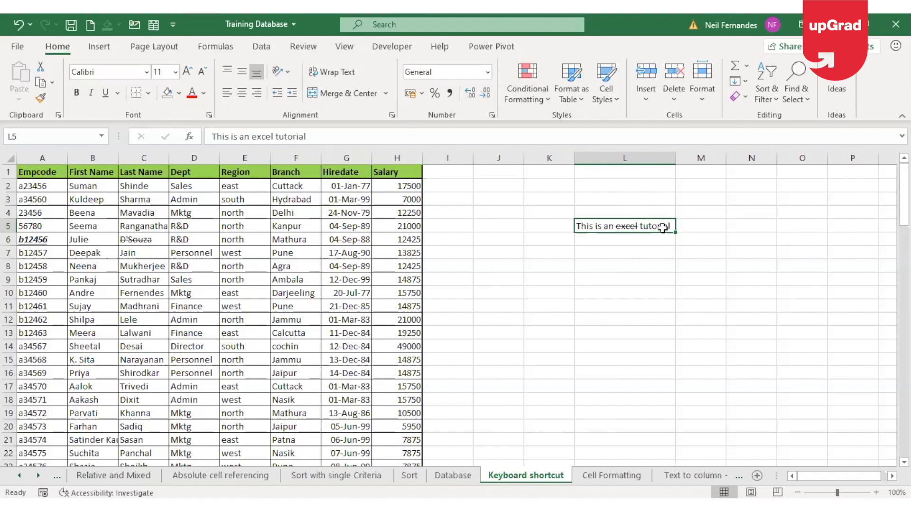
key("Delete")
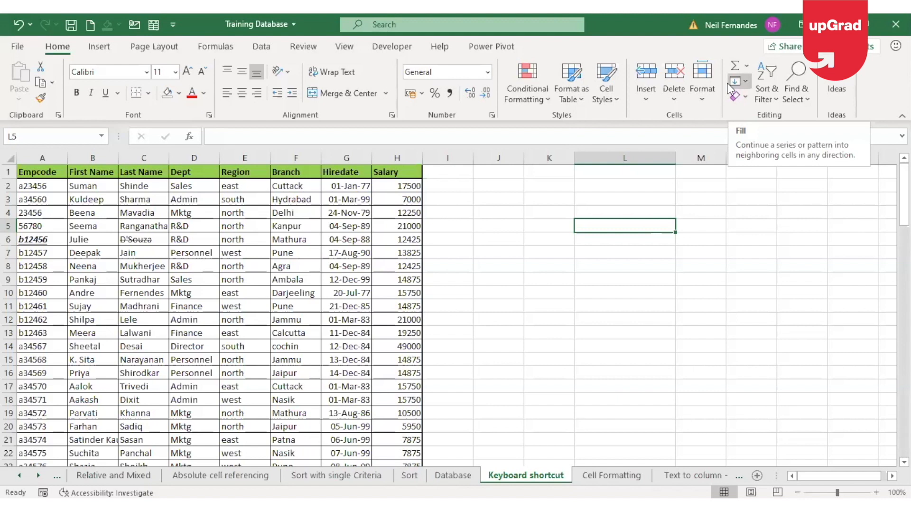
- Return to A1, and jump from the Last Name header in C1 to the column's last entry and back
key("ctrl+n")
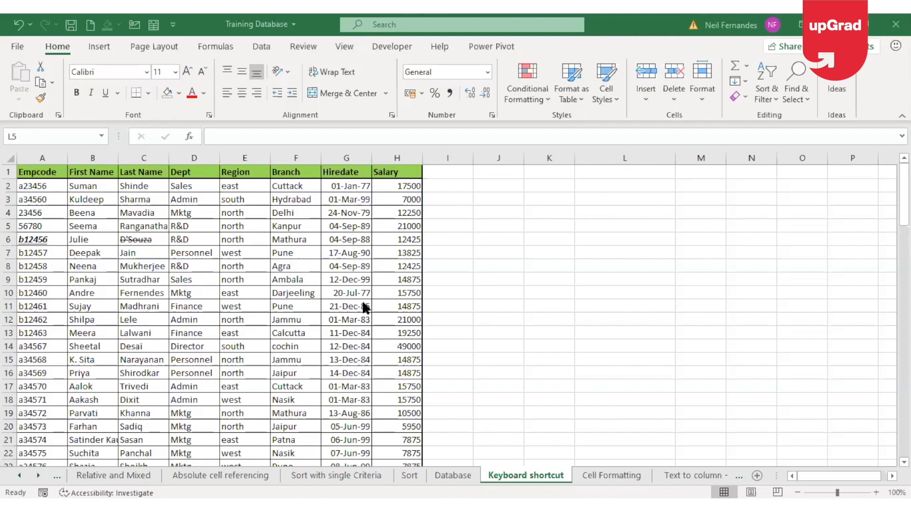
key("ctrl+Home")
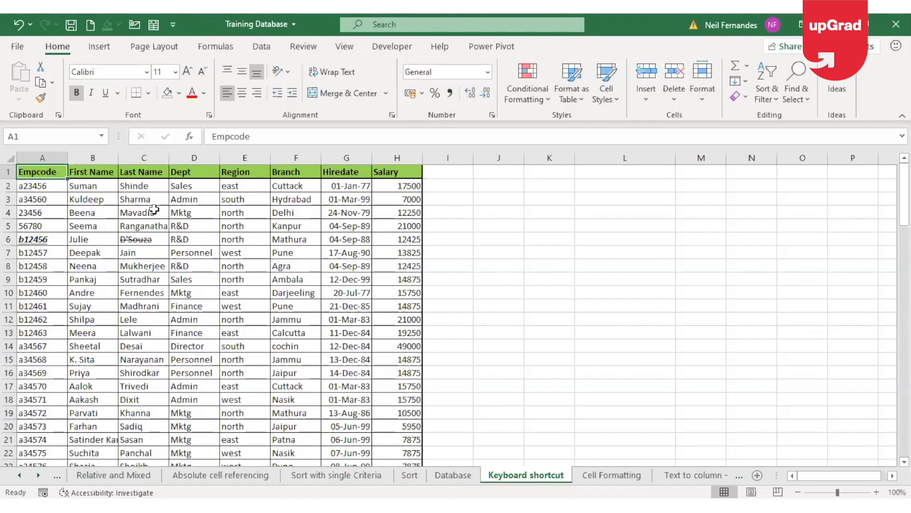
left_click(159, 174)
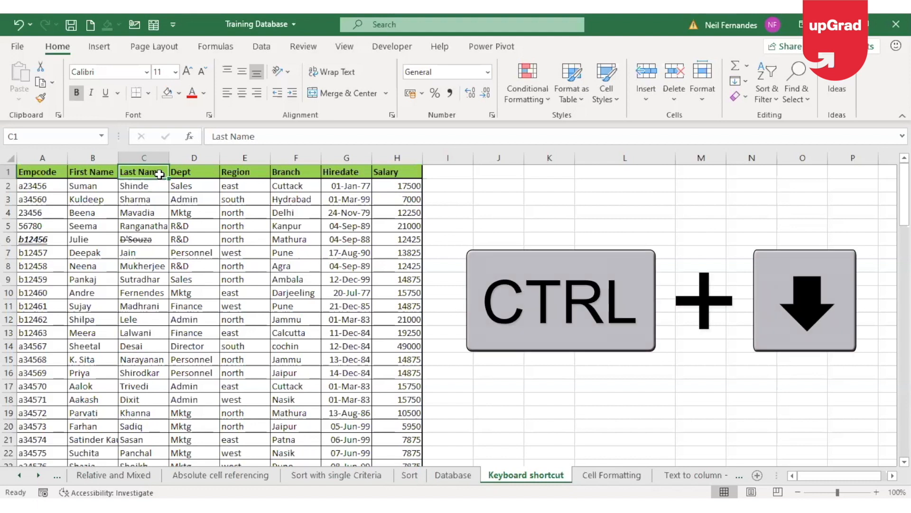
key("ctrl+Down")
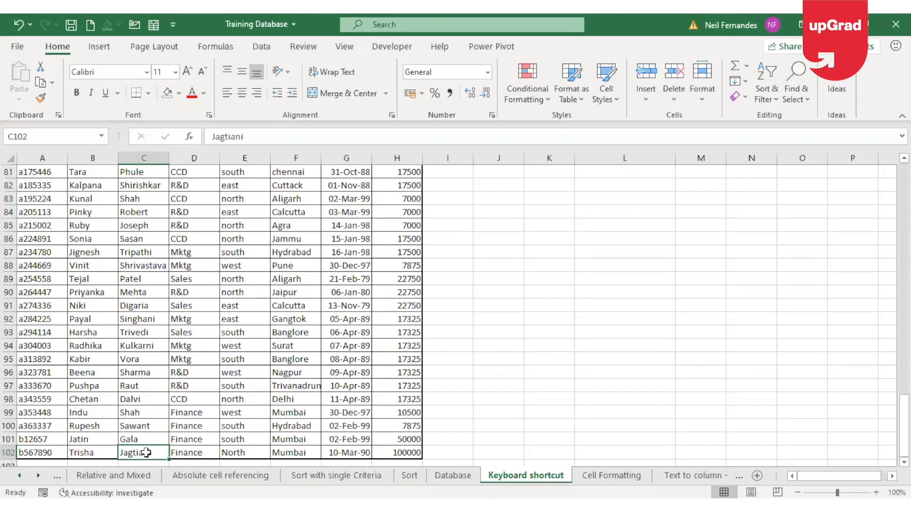
key("ctrl+Up")
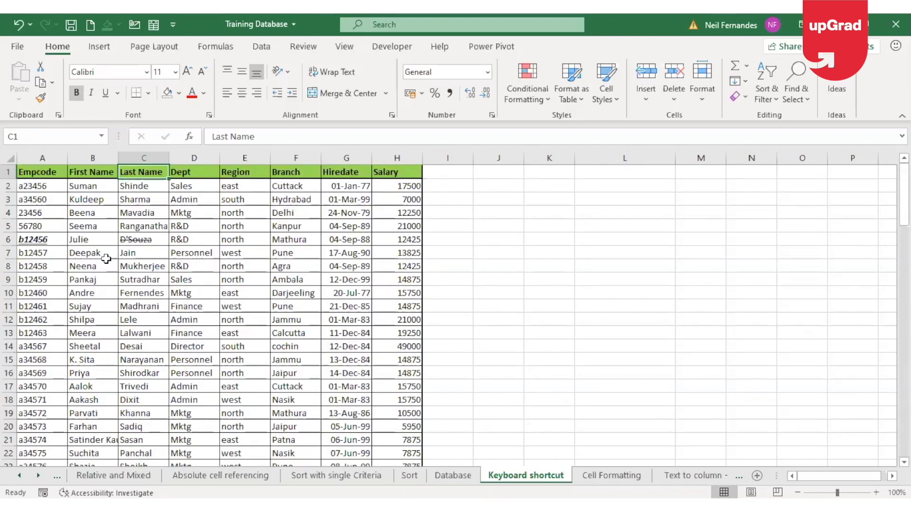
- Clear the last name in C7 and select the Last Name header in C1
left_click(149, 253)
key("Delete")
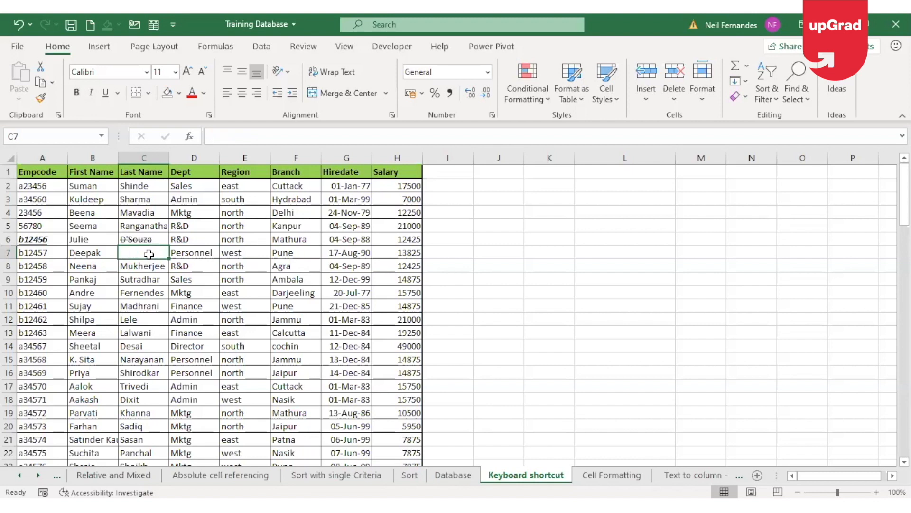
left_click(156, 170)
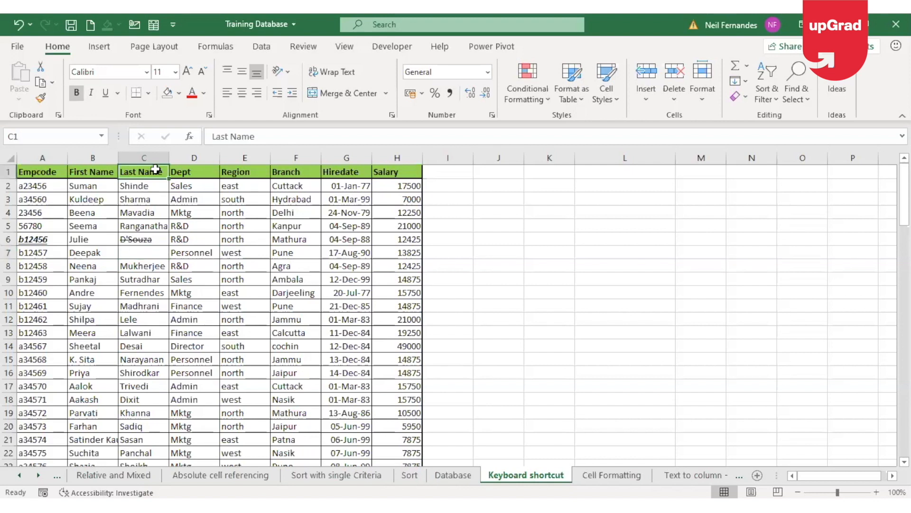
- Jump from C1 to the last filled cell above the gap, and from D11 to the Dept column's last entry and its header
key("ctrl+Down")
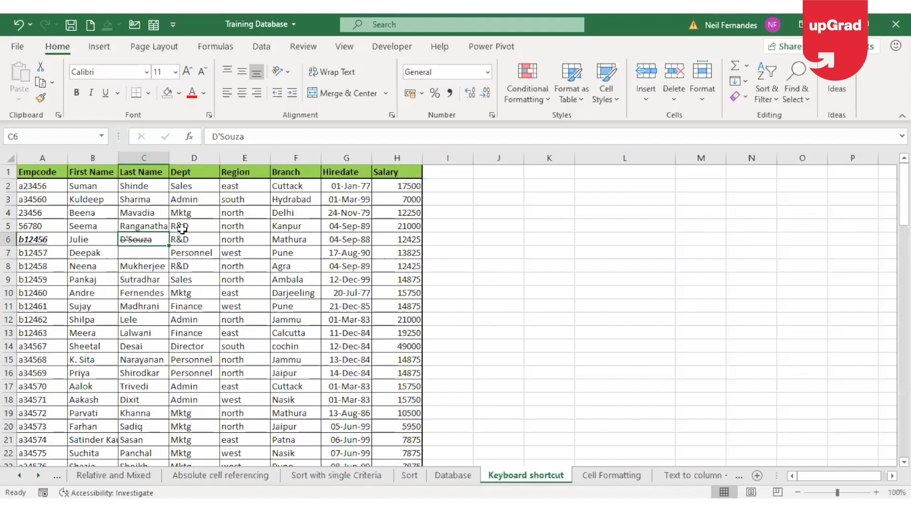
left_click(148, 173)
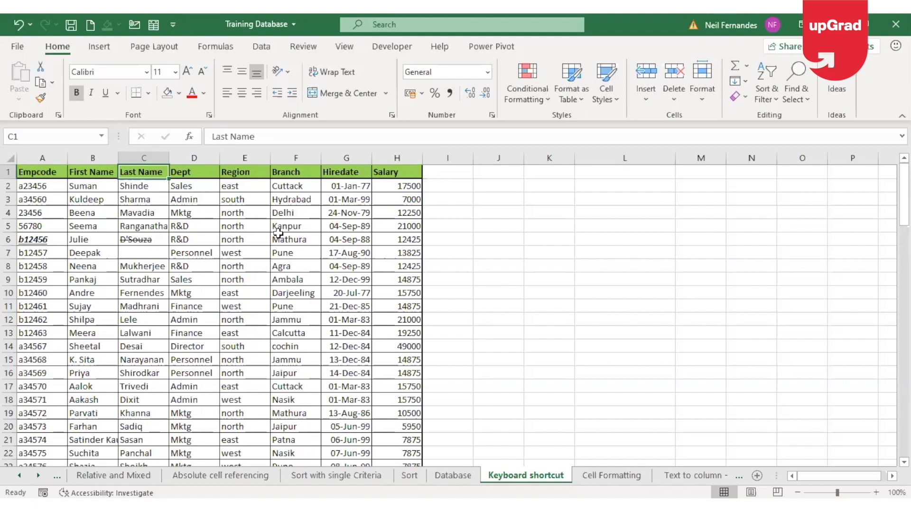
left_click(182, 306)
key("ctrl+Down")
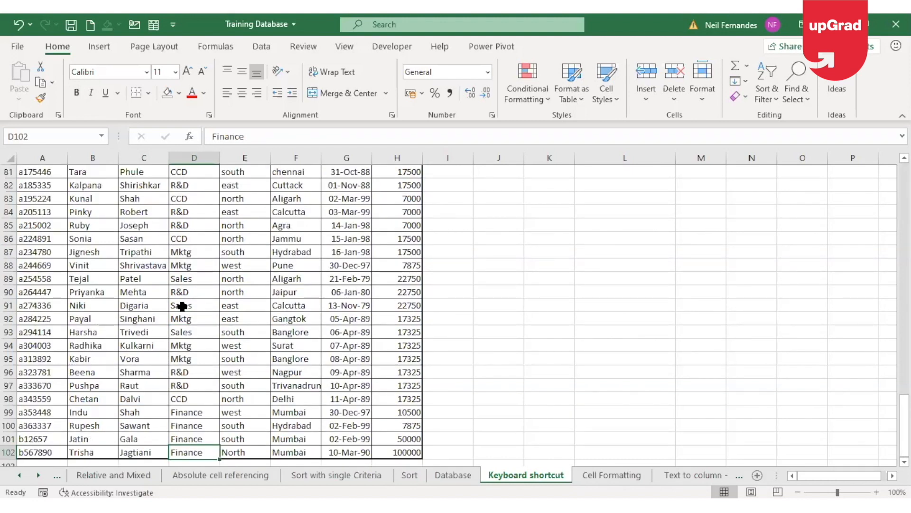
key("ctrl+Up")
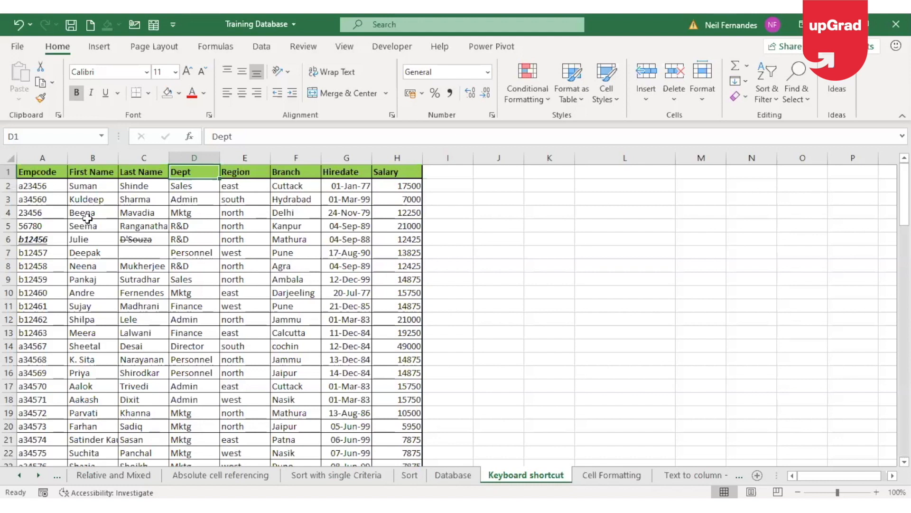
- From the Region cell E11, jump to the row's first cell A11 and to its last cell H11
left_click(236, 307)
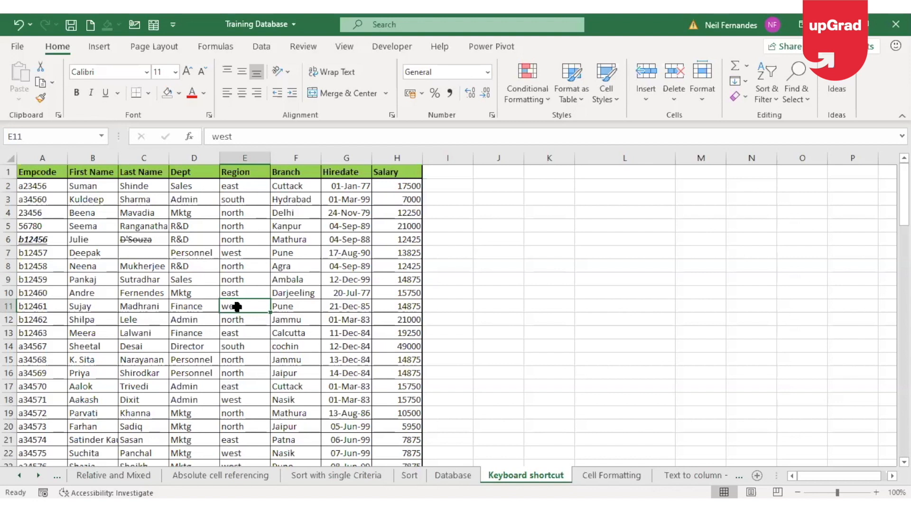
key("ctrl+Left")
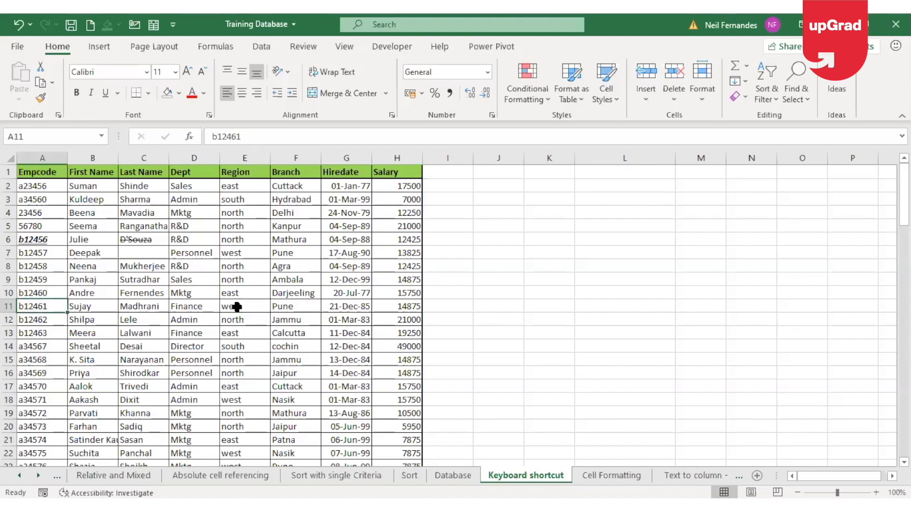
key("Home")
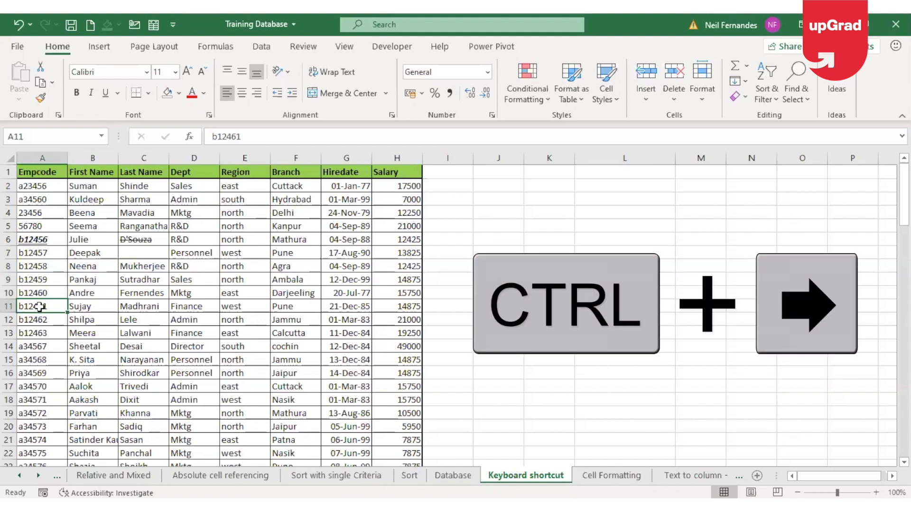
key("ctrl+Right")
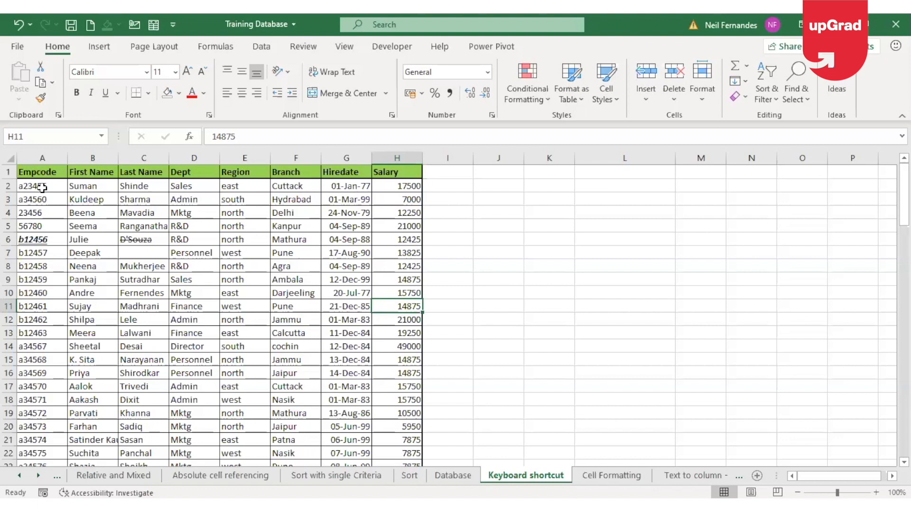
- Select all Empcode entries from A2 down to A102 and bring the active cell back into view
left_click(30, 187)
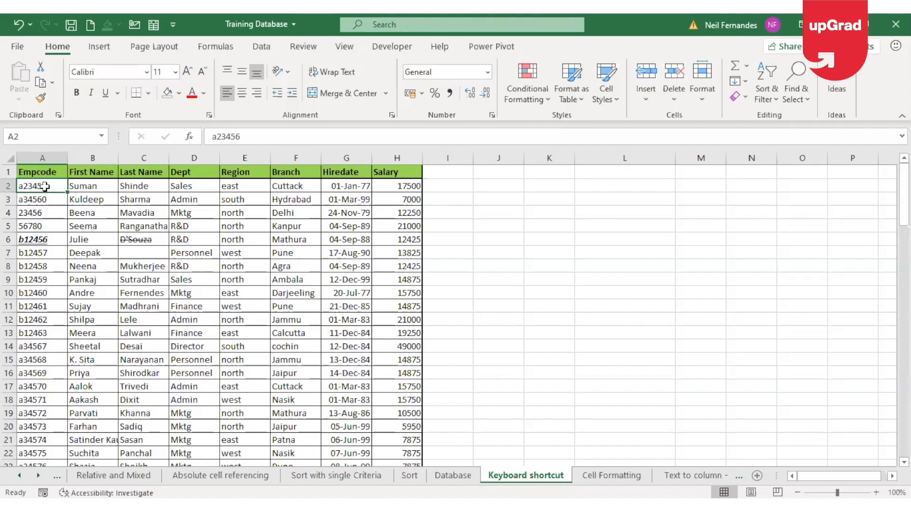
key("ctrl+shift+Down")
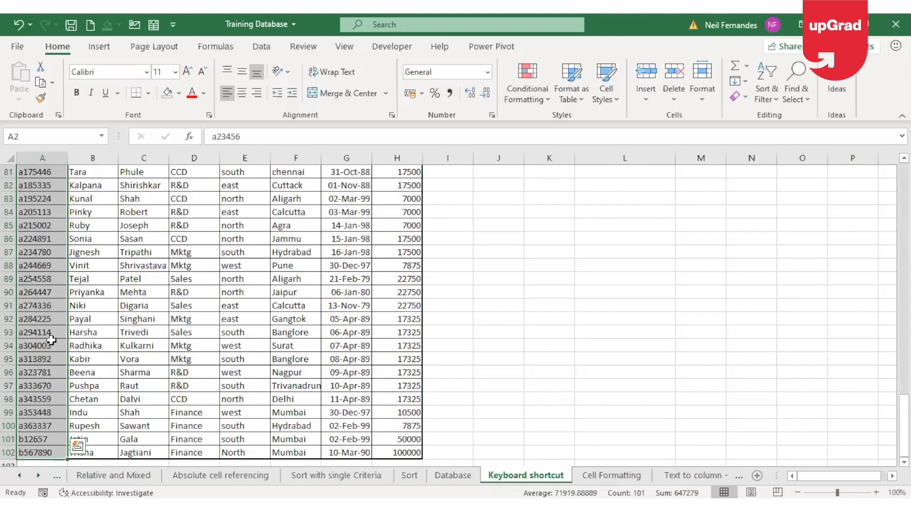
key("ctrl+BackSpace")
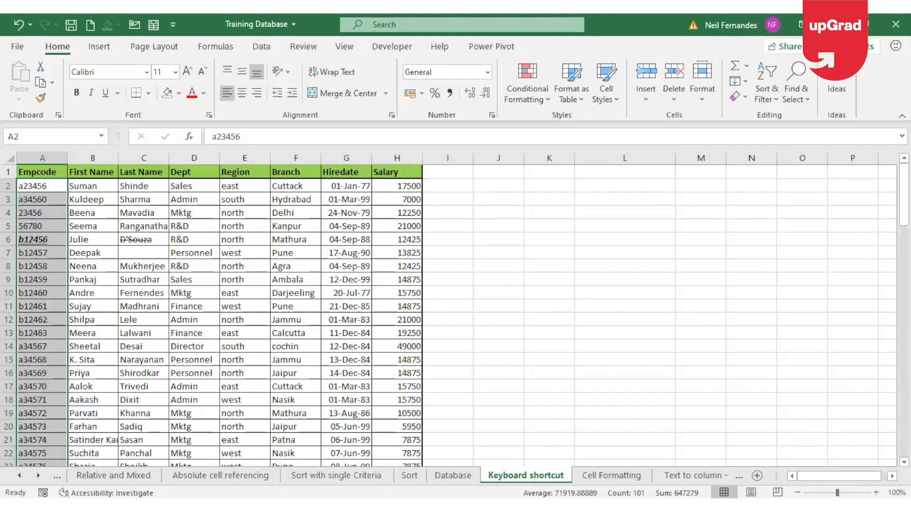
mouse_move(904, 212)
left_mouse_down()
mouse_move(904, 356)
mouse_move(904, 214)
left_mouse_up()
- Extend a selection from C102 up to C8 below the blank Last Name cell, and check cells C7 and C8
left_click(142, 359)
key("ctrl+Down")
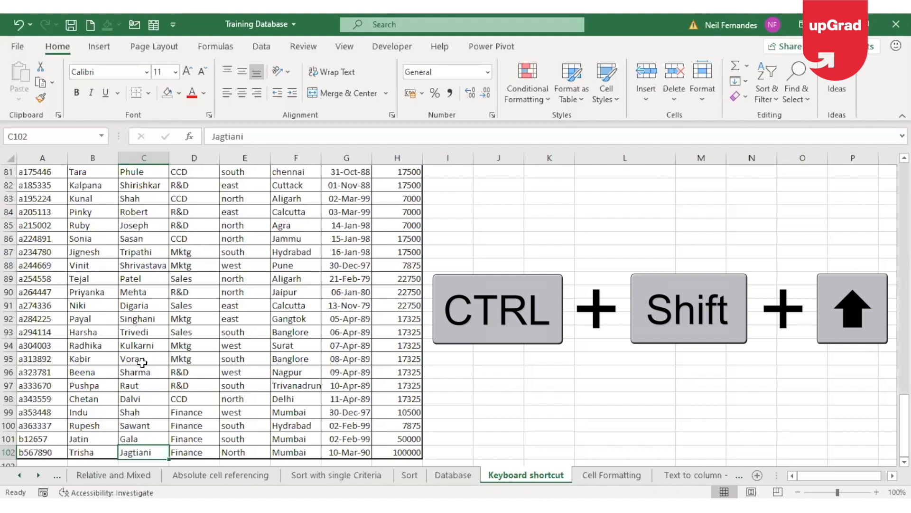
key("ctrl+shift+Up")
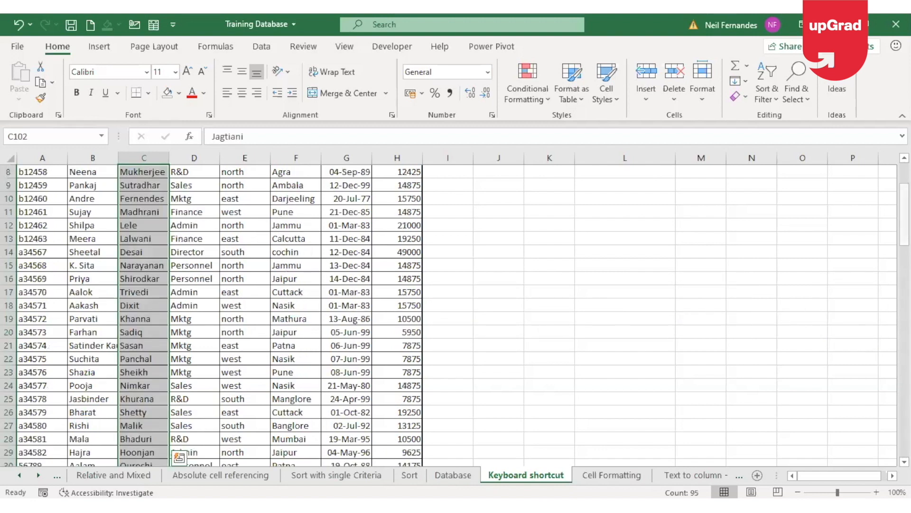
scroll(127, 330, "up", 3)
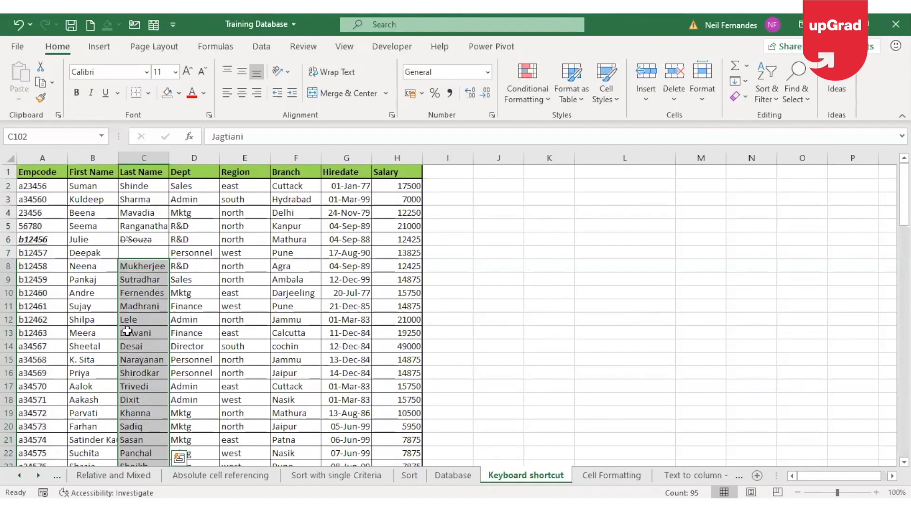
left_click(134, 252)
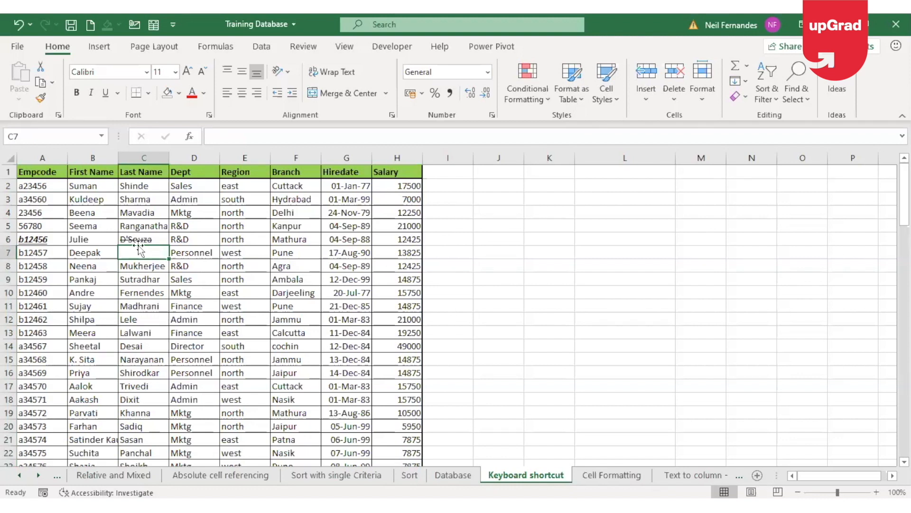
left_click(151, 267)
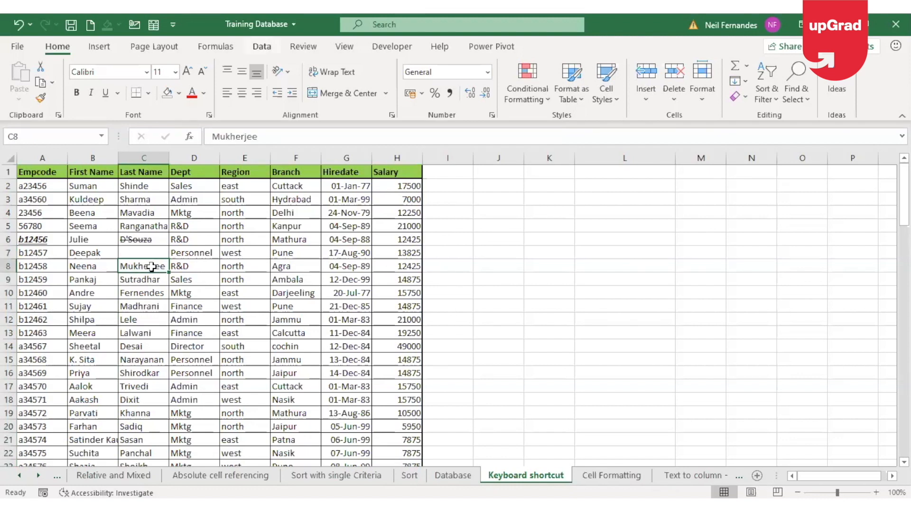
- From cell J10, select the whole of row 10, and separately the whole of column J
left_click(625, 346)
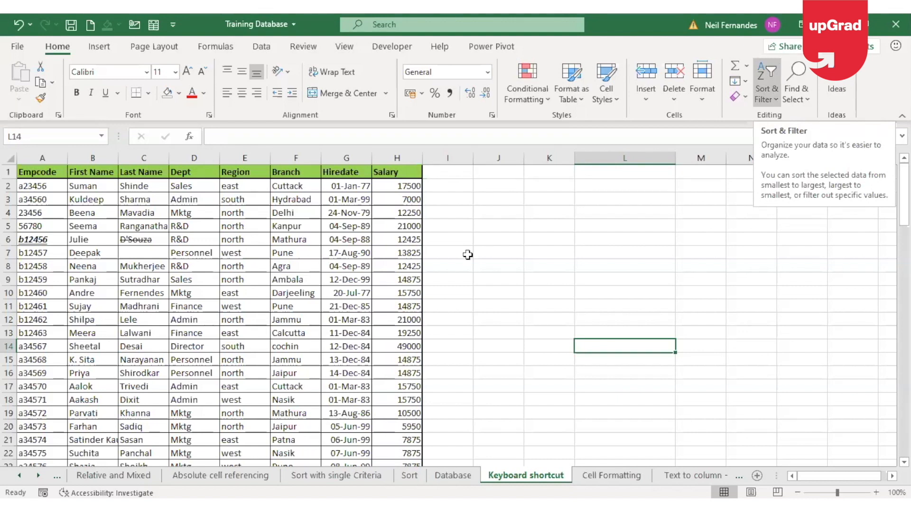
left_click(496, 280)
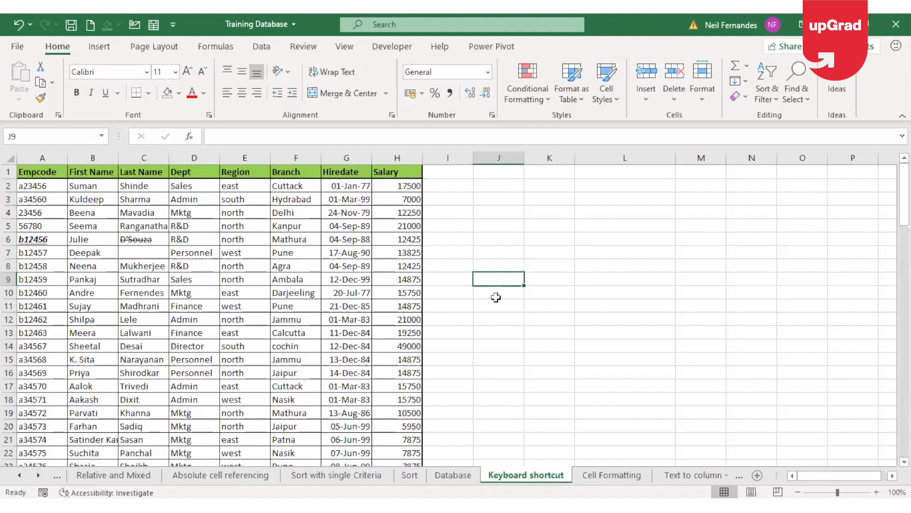
left_click(497, 293)
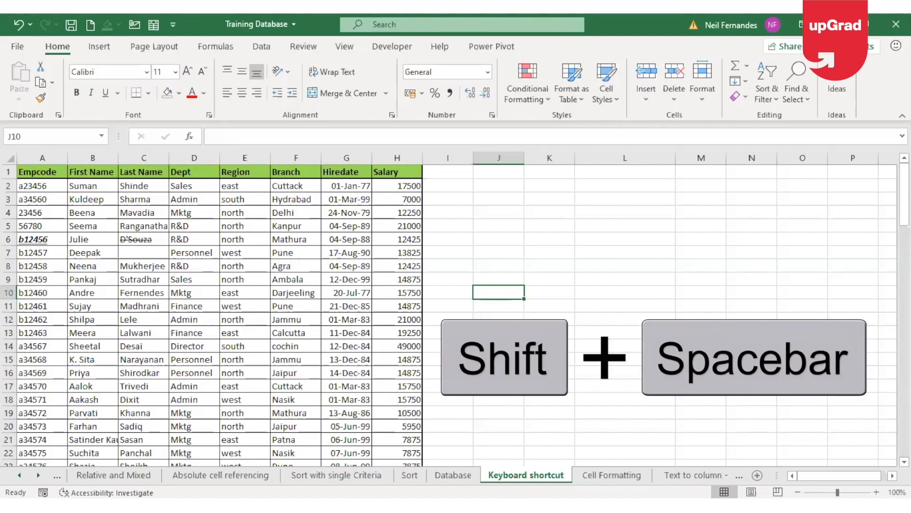
key("shift+space")
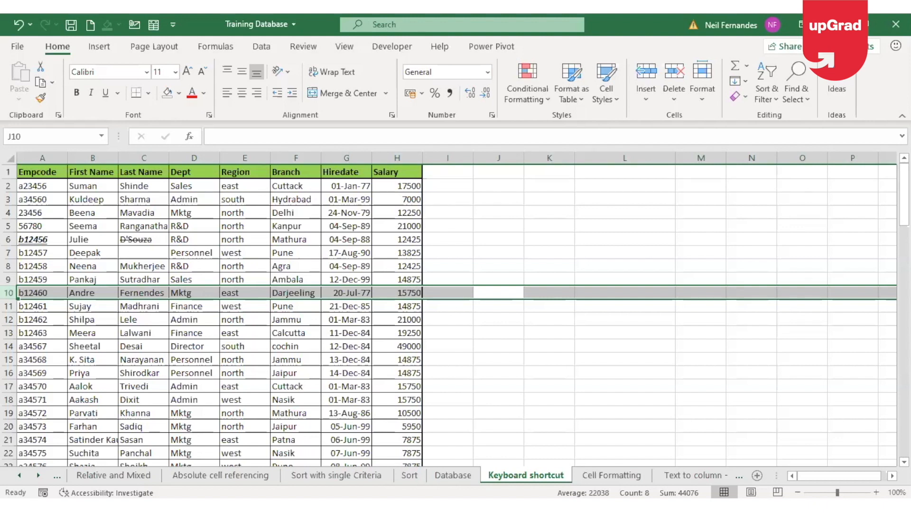
left_click(490, 292)
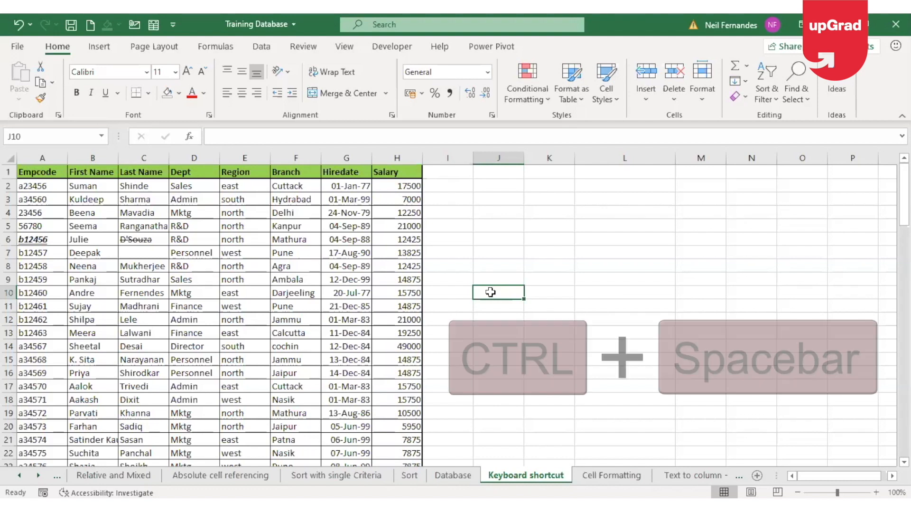
key("ctrl+space")
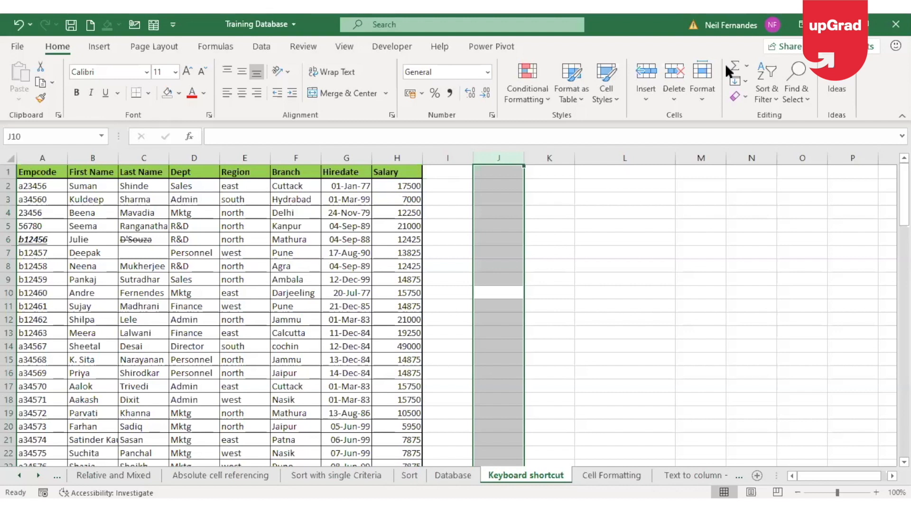
- Insert a blank row at row 10 and reselect only cell J10
left_click(492, 291)
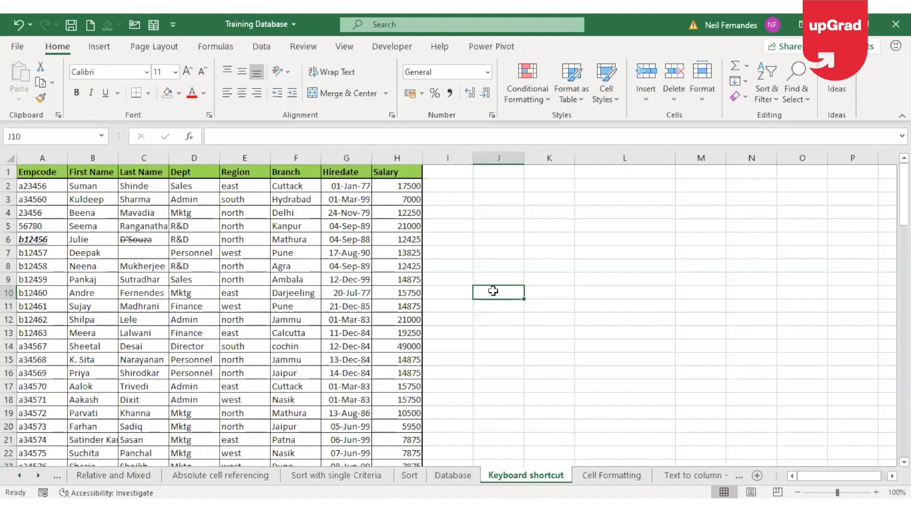
key("shift+space")
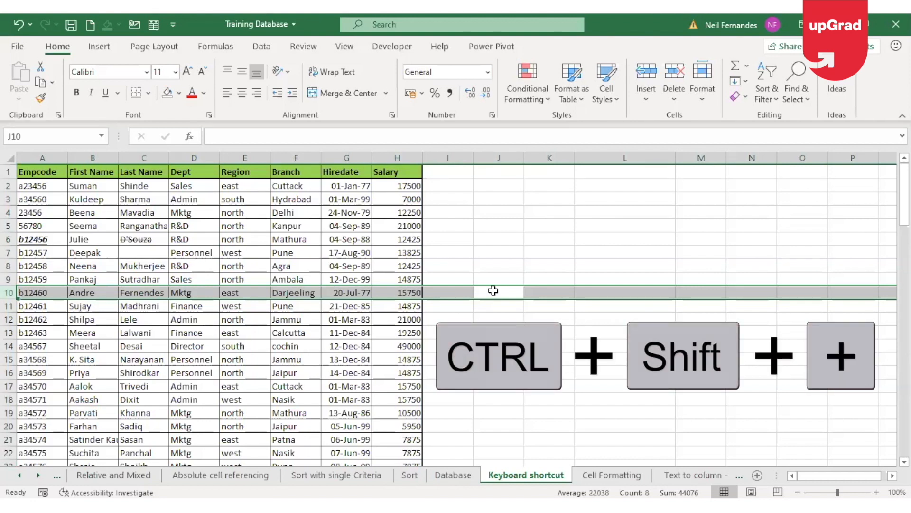
key("ctrl+shift+plus")
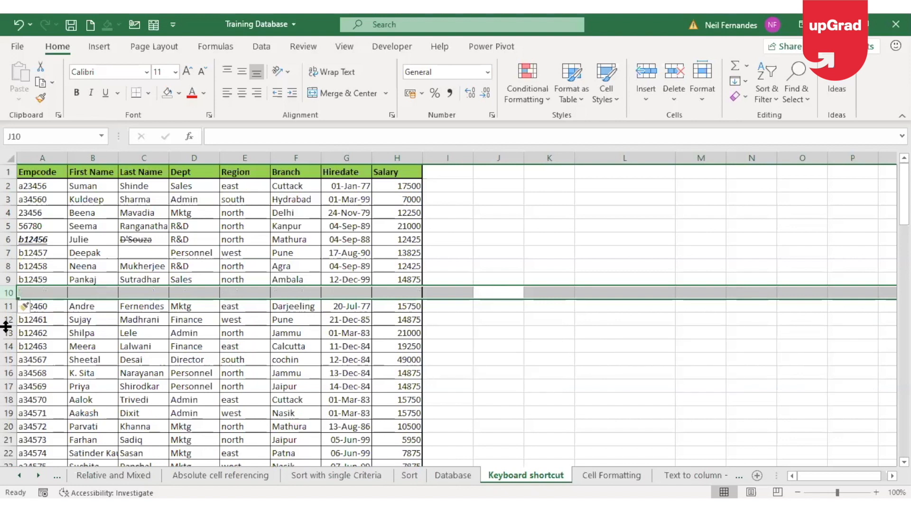
left_click(492, 293)
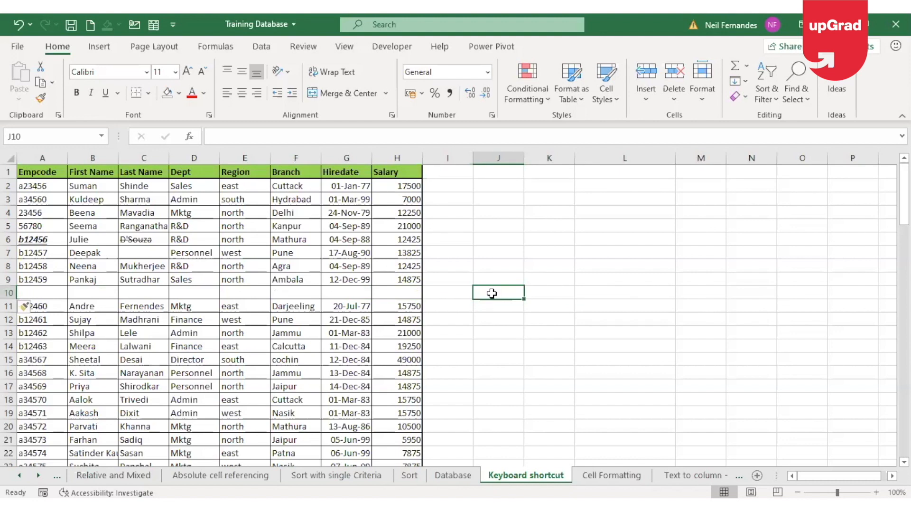
- Insert a blank column before the Salary column, starting from cell H10
left_click(448, 293)
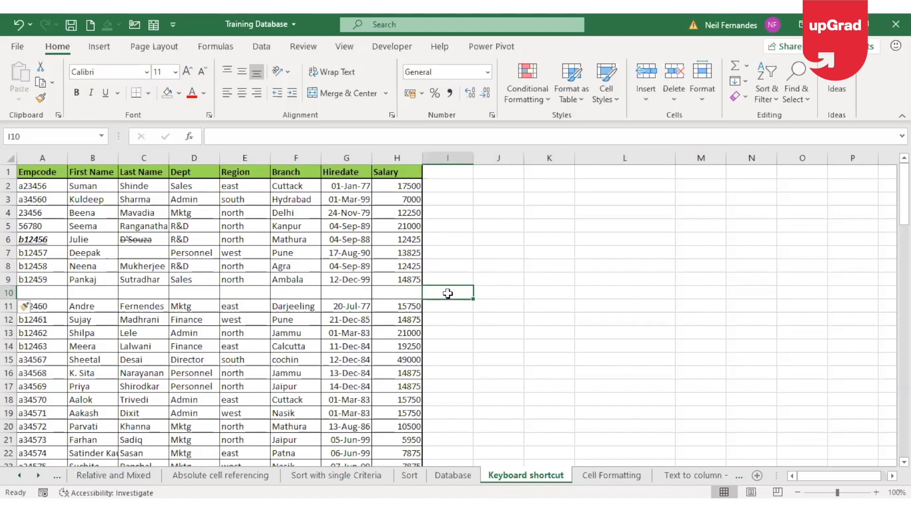
left_click(406, 292)
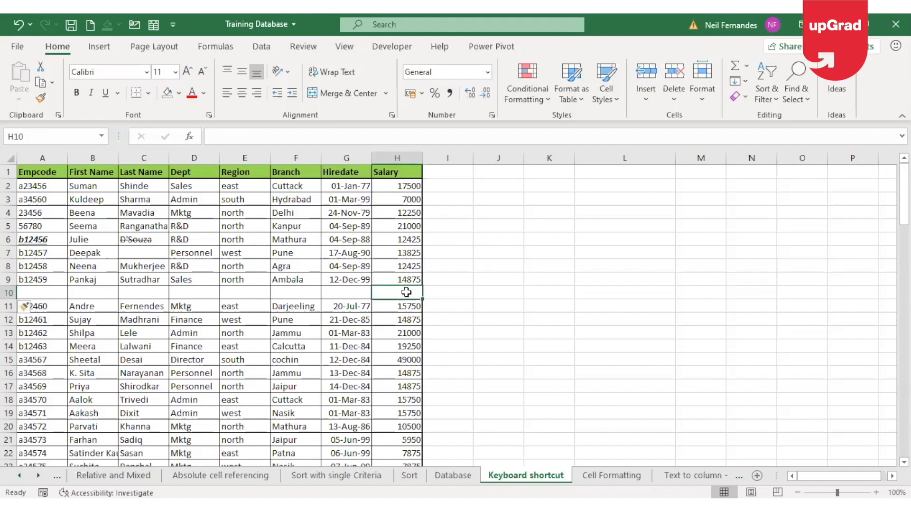
key("ctrl+space")
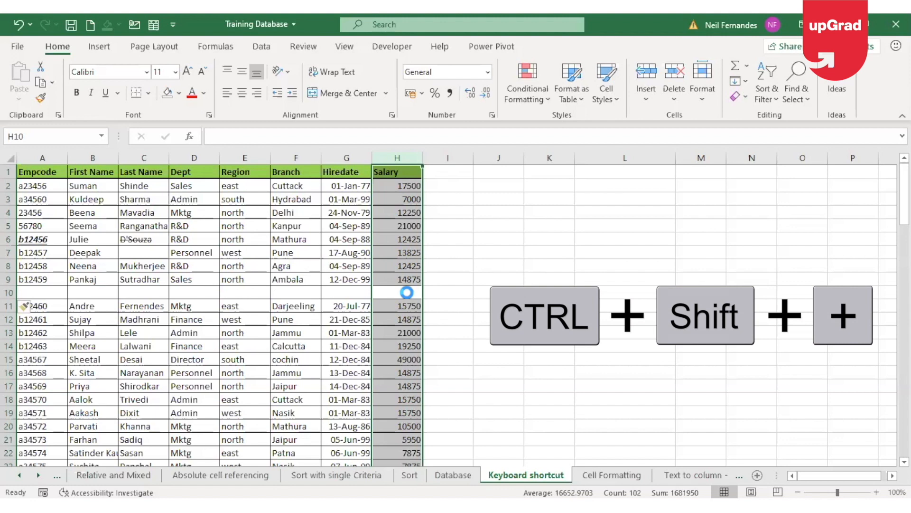
key("ctrl+shift+plus")
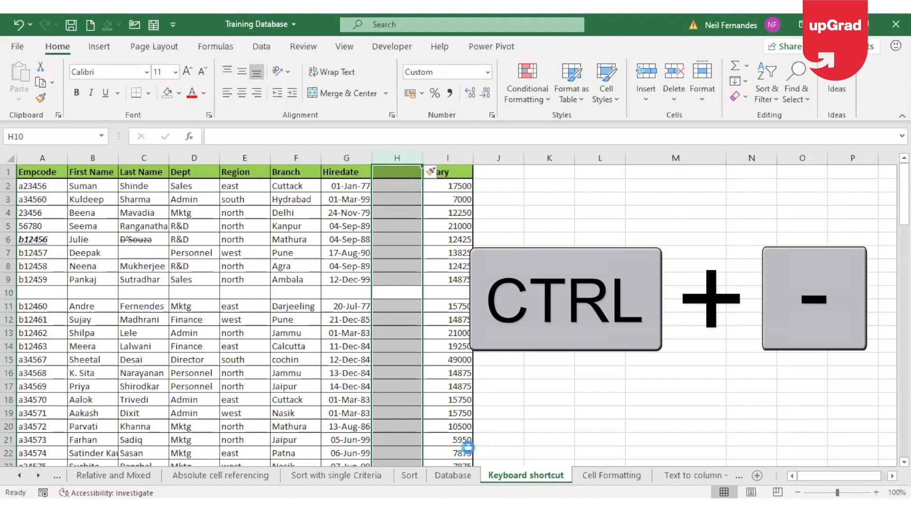
- Delete the blank column H before Salary and the blank row 10
key("ctrl+minus")
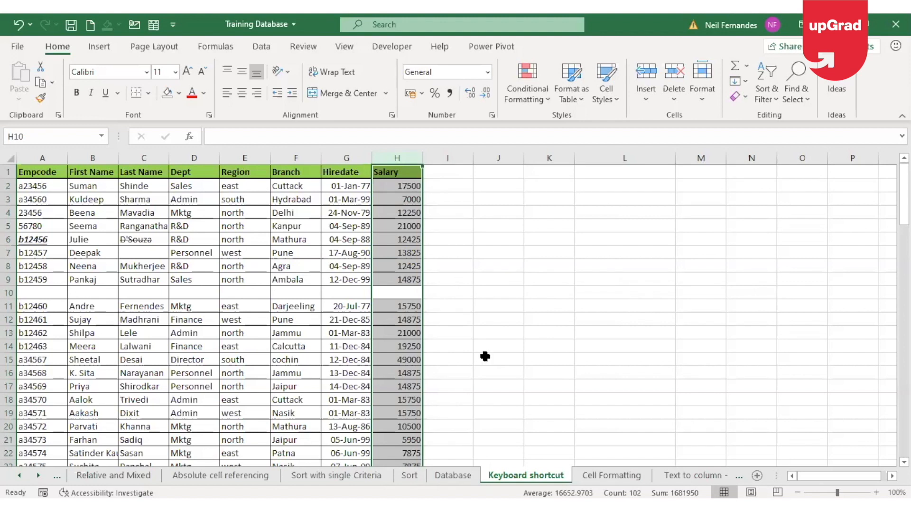
left_click(409, 294)
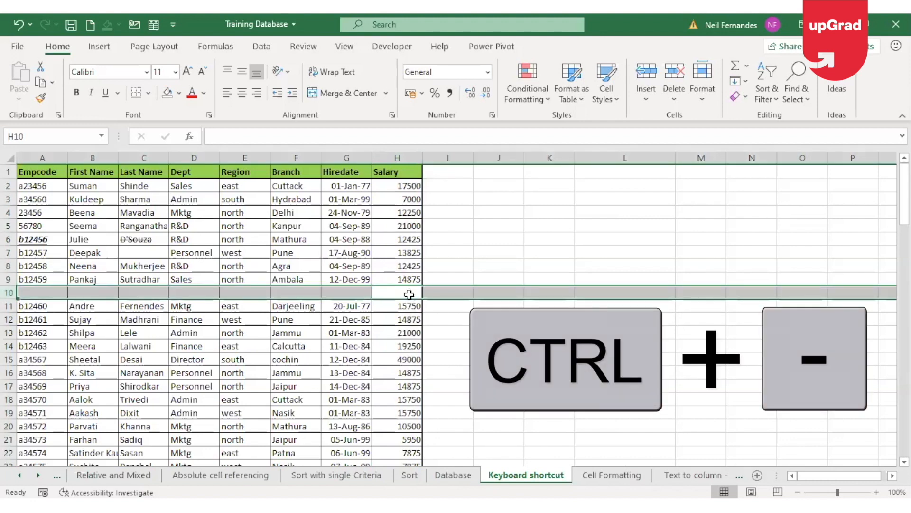
key("shift+space")
key("ctrl+minus")
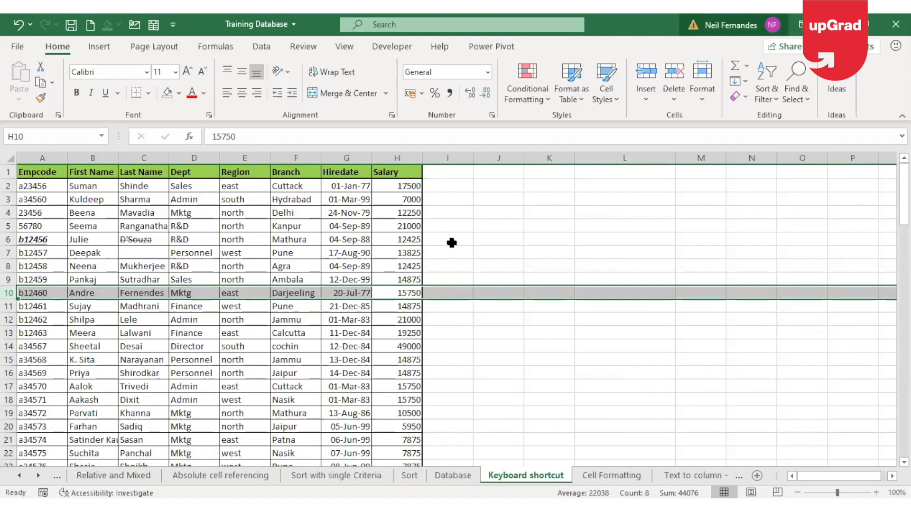
- Create a new workbook and return to cell J10 of the Training Database workbook
key("ctrl+n")
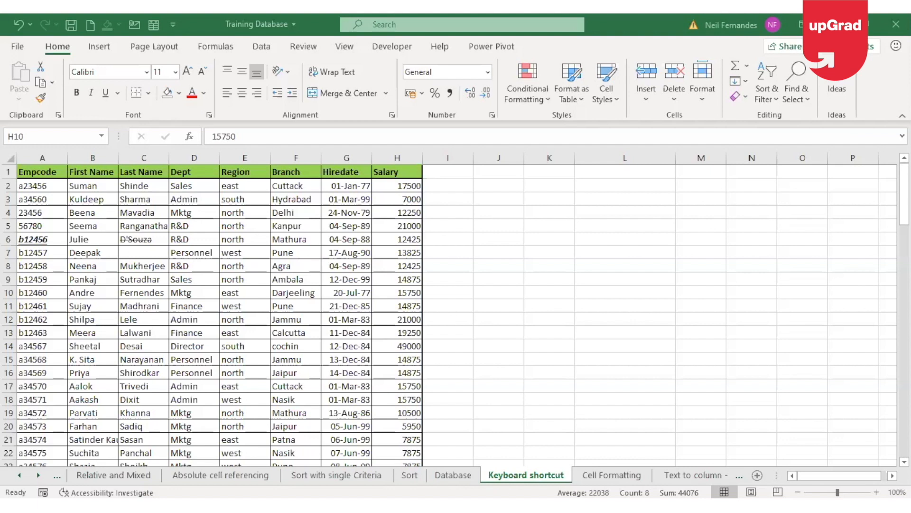
left_click(500, 292)
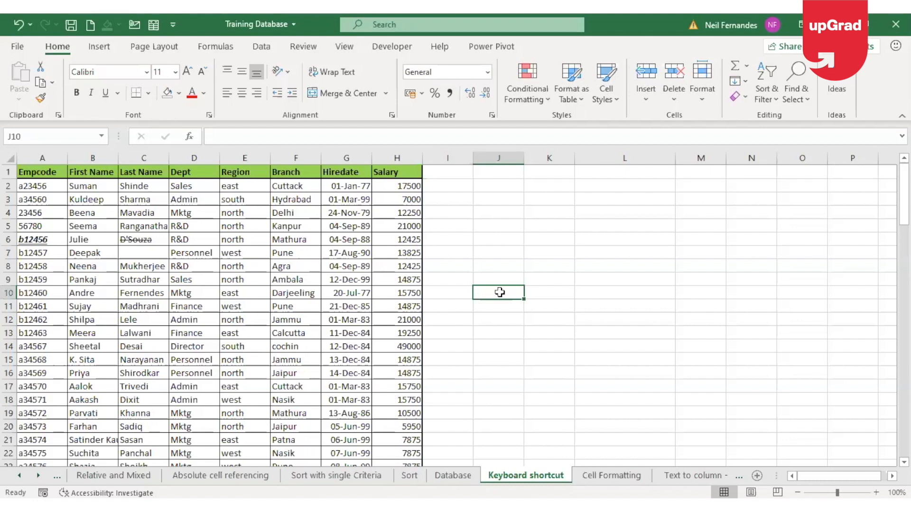
- Hide row 10 from cell H10, trying out undo and redo on it, and leave the hiding undone
left_click(399, 295)
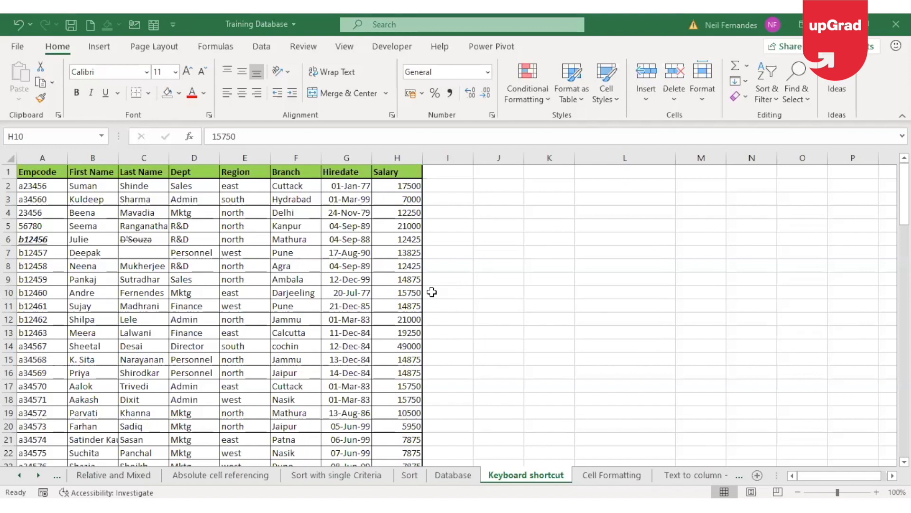
key("ctrl+9")
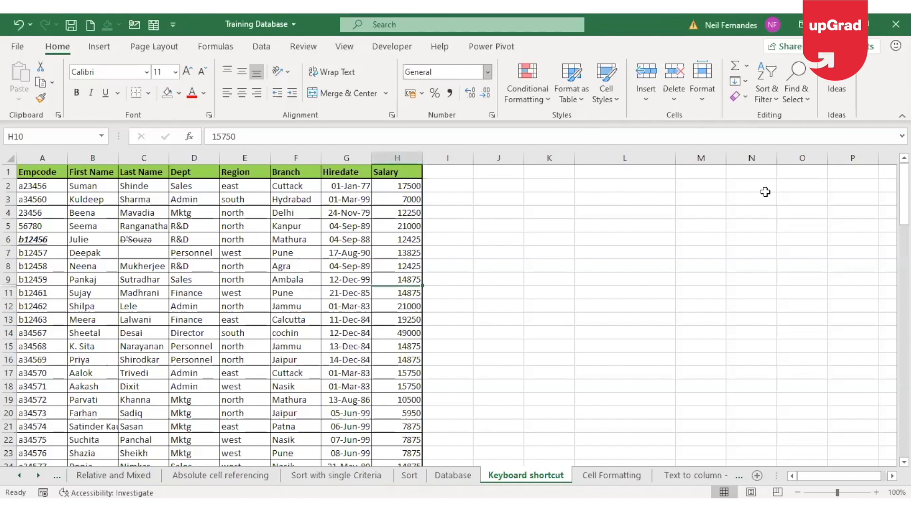
key("ctrl+z")
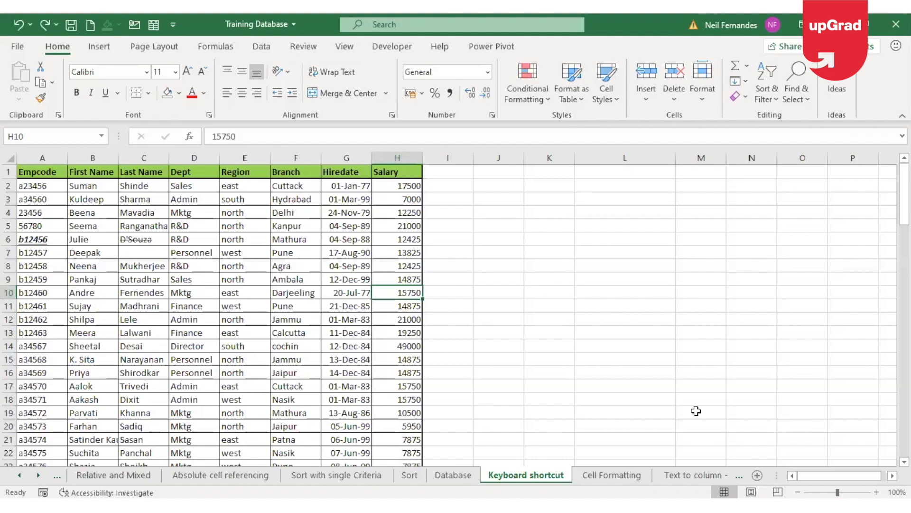
key("ctrl+y")
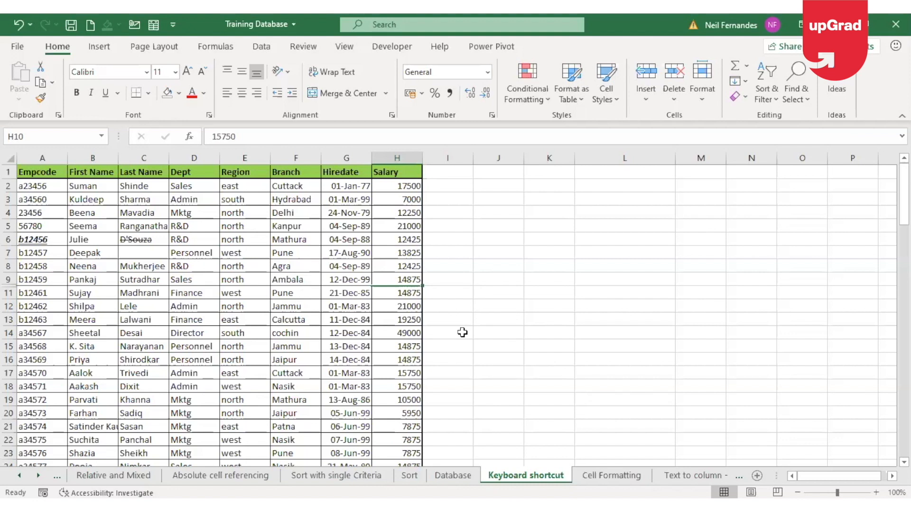
key("ctrl+z")
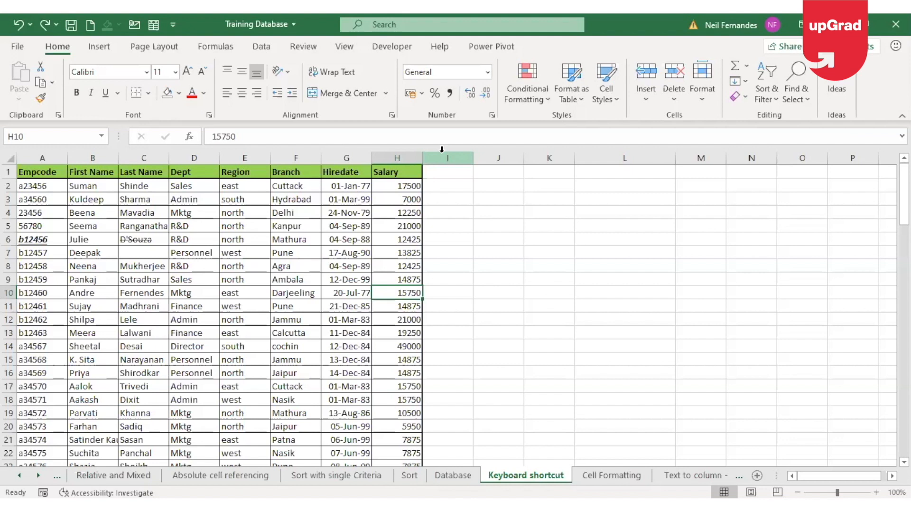
- Hide the Salary column H and undo the hiding
key("ctrl+0")
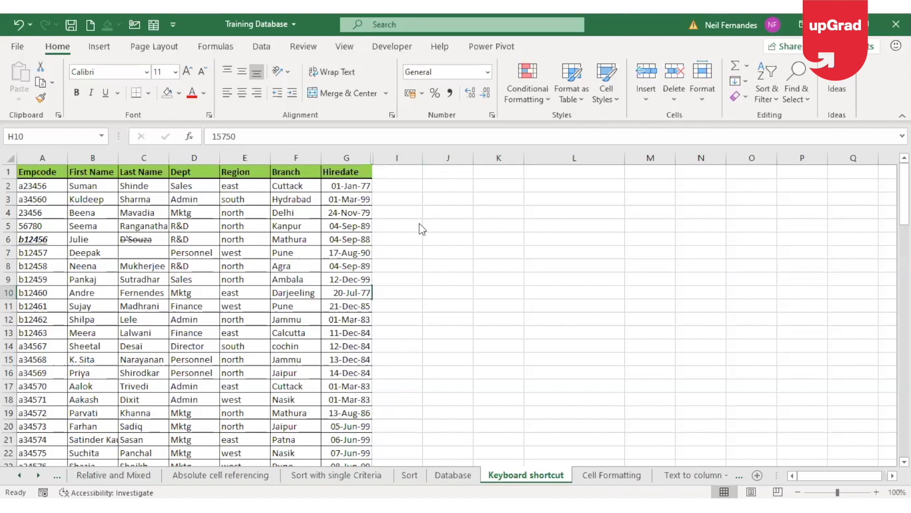
key("alt+Tab")
key("ctrl+z")
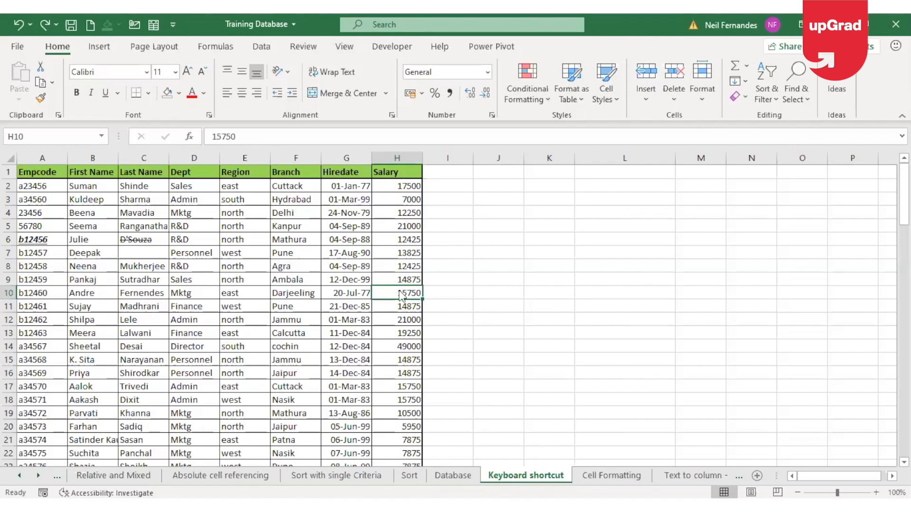
key("ctrl+n")
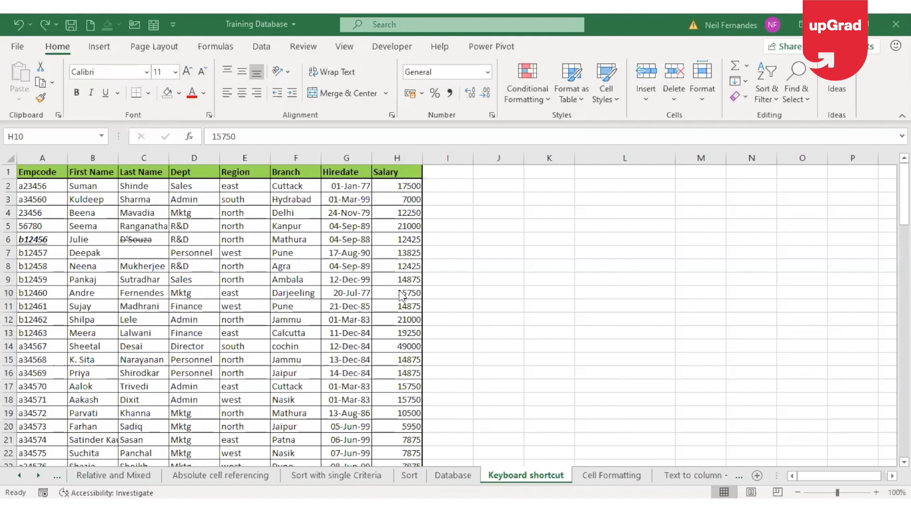
key("ctrl+w")
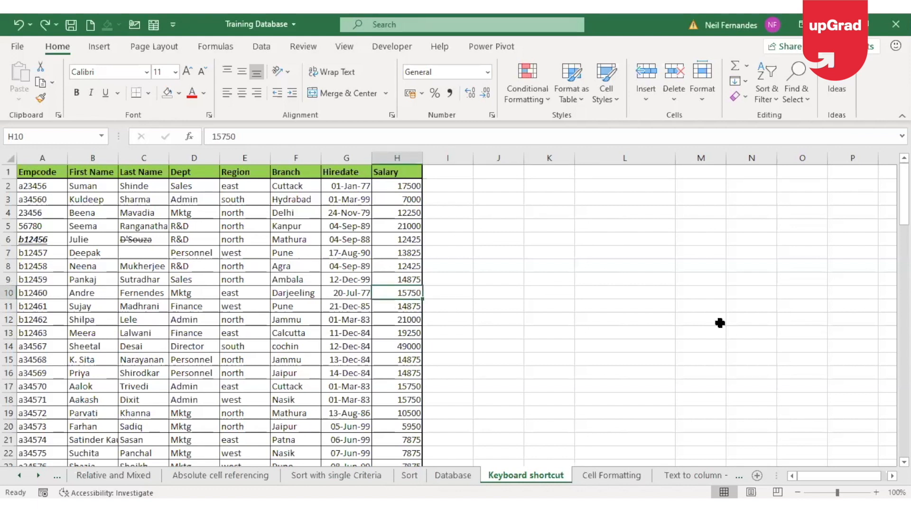
key("ctrl+n")
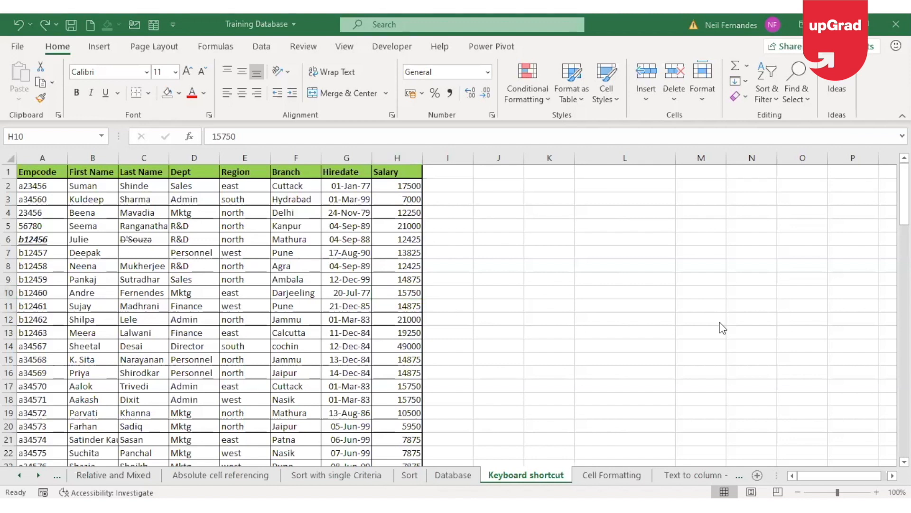
key("ctrl+w")
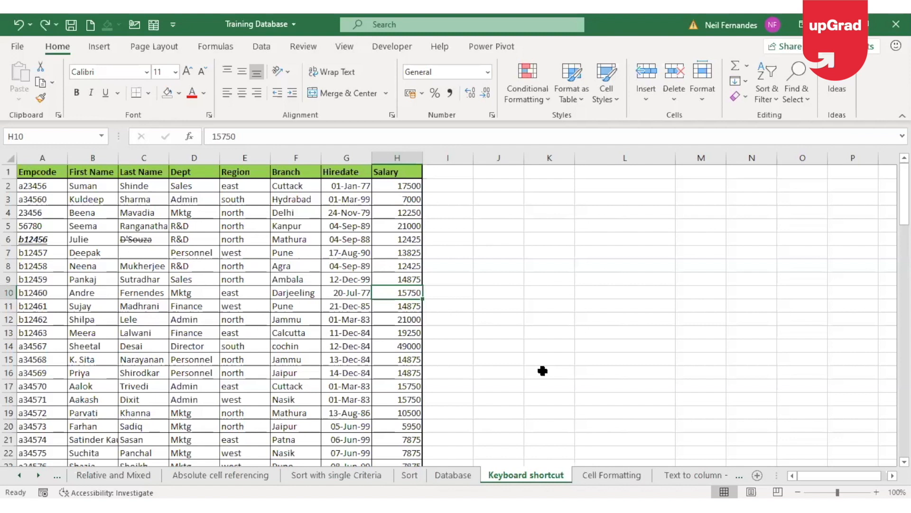
- Select the entire row 10 from cell H10 and insert a blank row above it
key("shift+space")
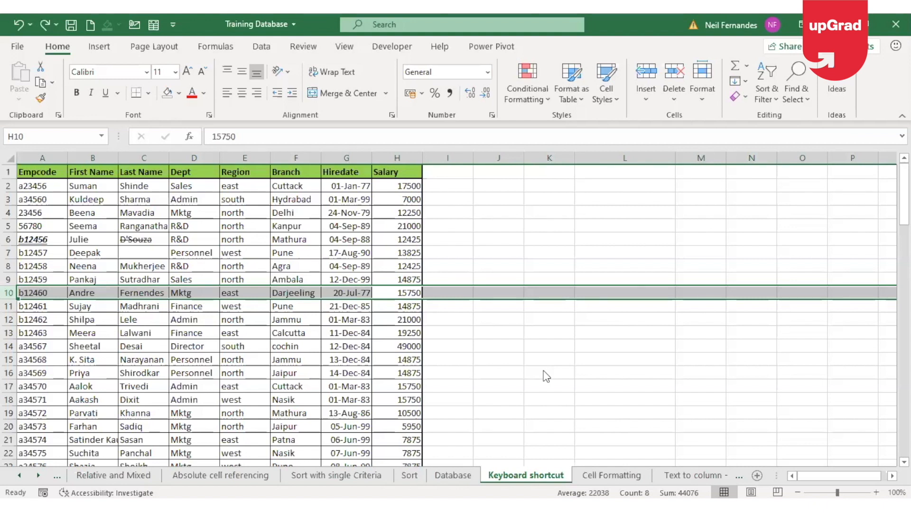
key("alt+Tab")
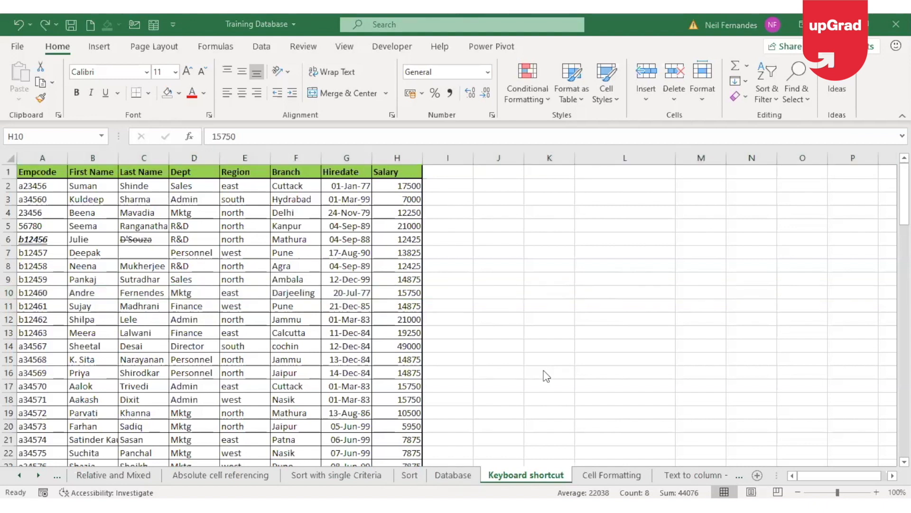
key("alt+Tab")
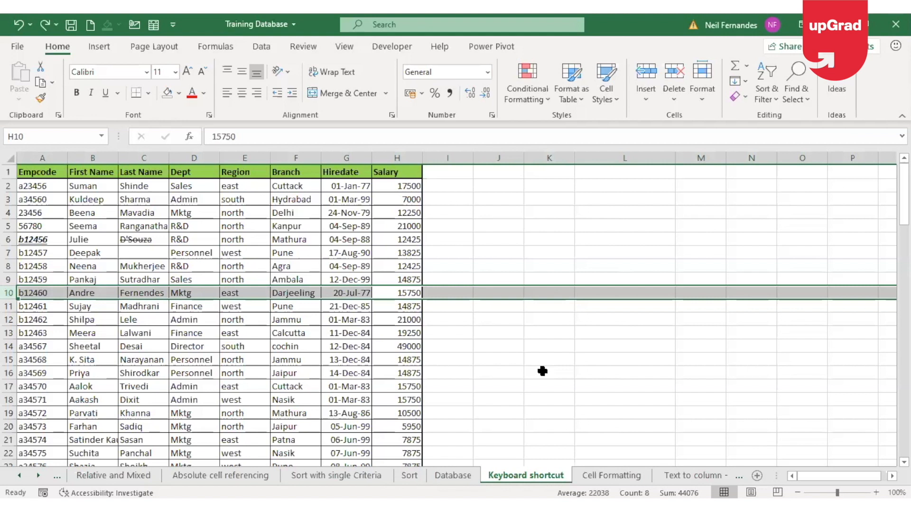
key("alt+i")
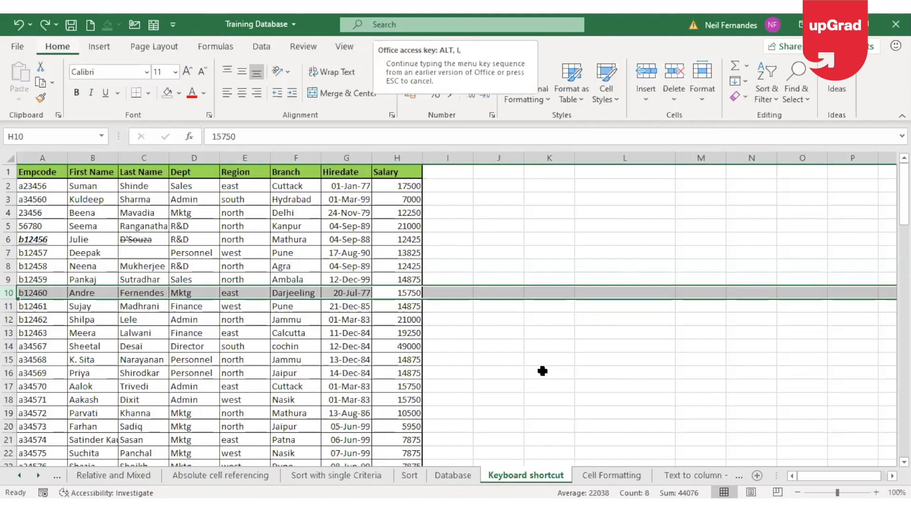
key("r")
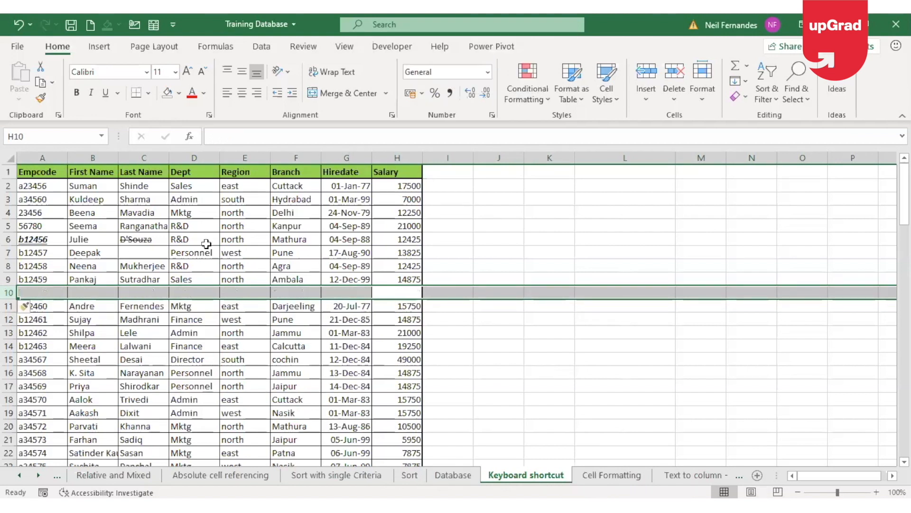
- Undo the blank row insertion and reselect only cell H10
left_click(397, 325)
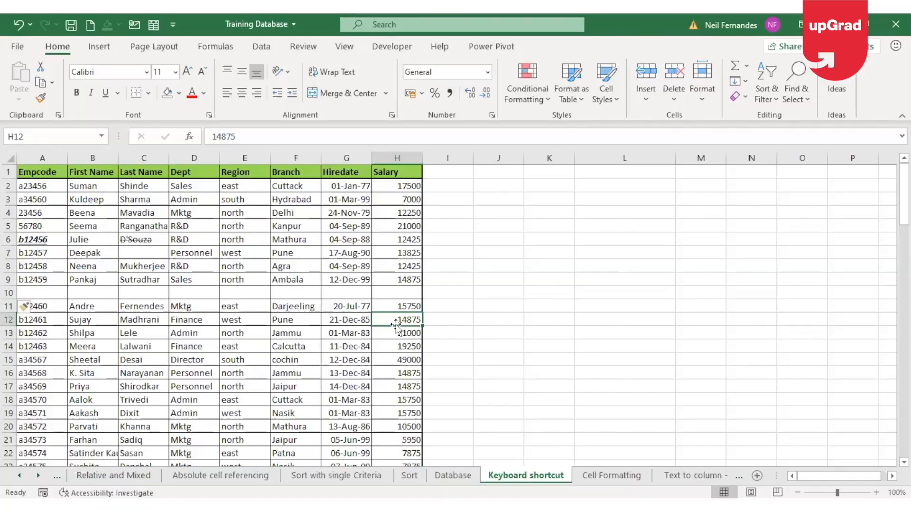
key("ctrl+z")
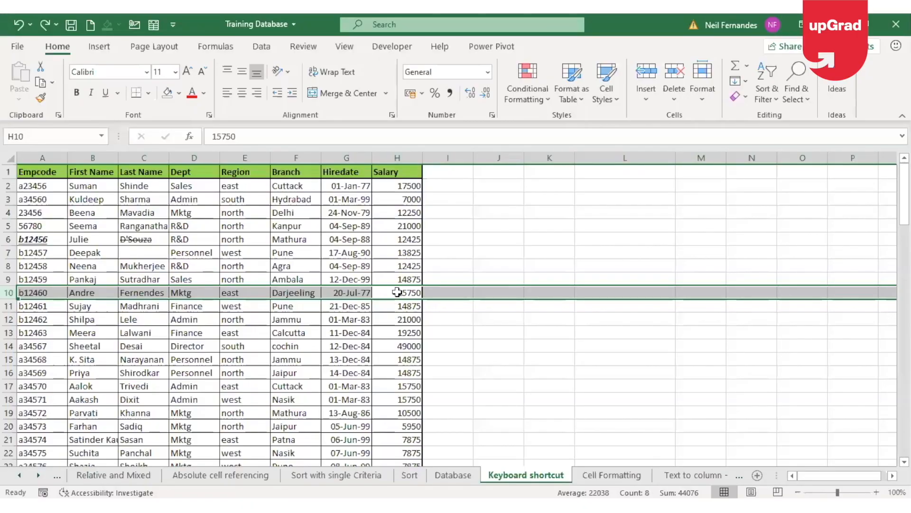
left_click(397, 292)
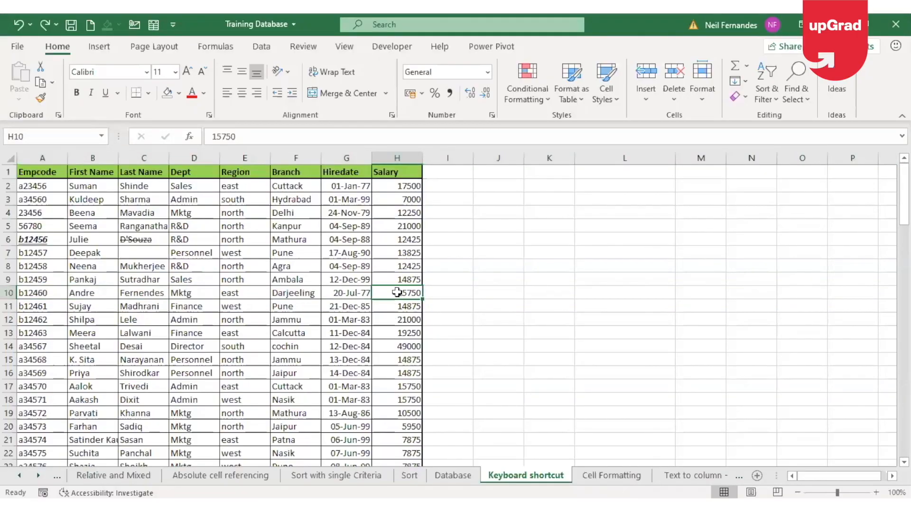
- Select the entire row 10 from cell H10, and release it by selecting cell H17
key("shift+space")
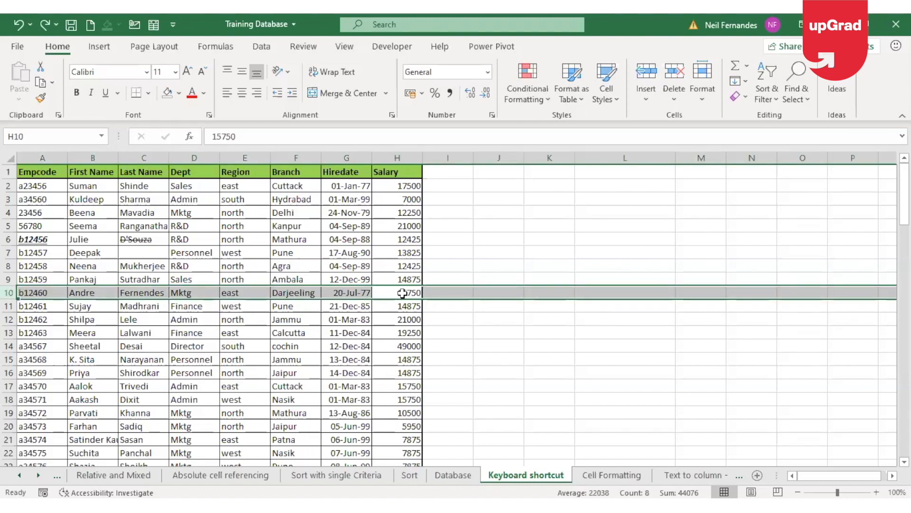
left_click(402, 293)
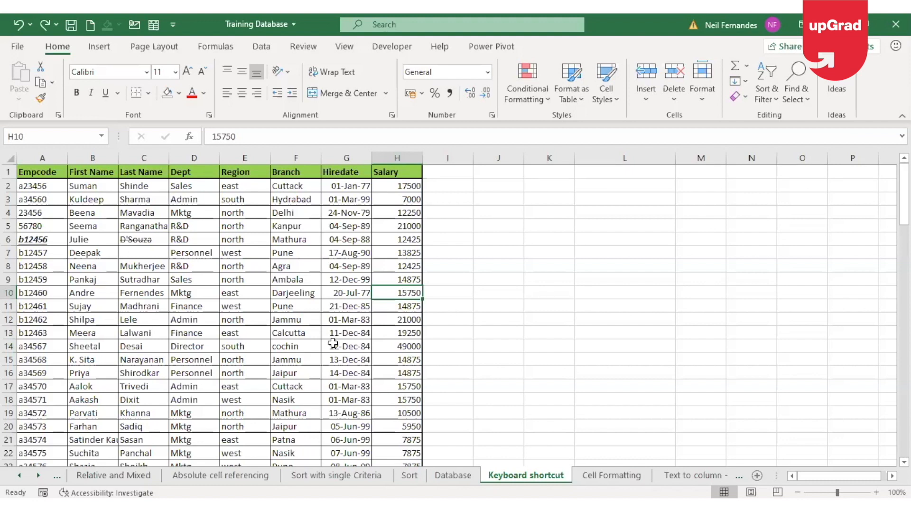
key("shift+space")
left_click(400, 399)
left_click(400, 385)
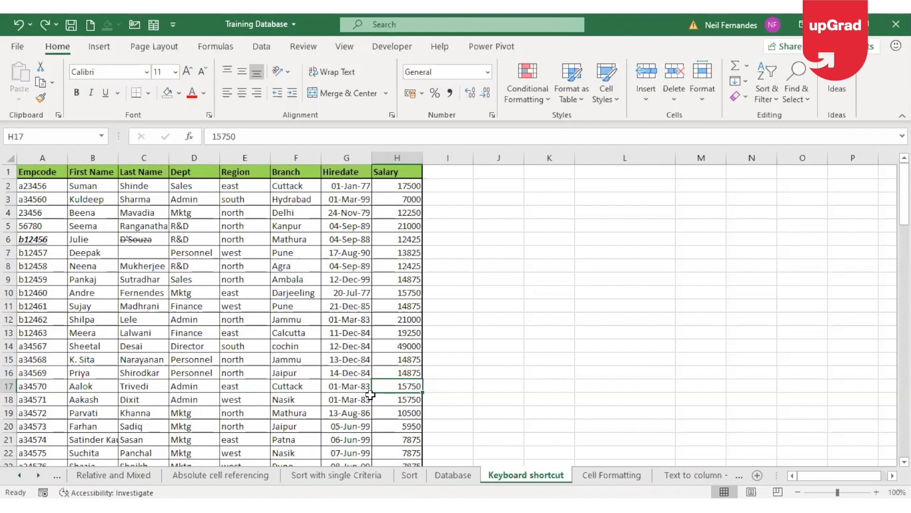
- Insert a blank row at row 12 from cell G12, then undo and redo the insertion
left_click(366, 324)
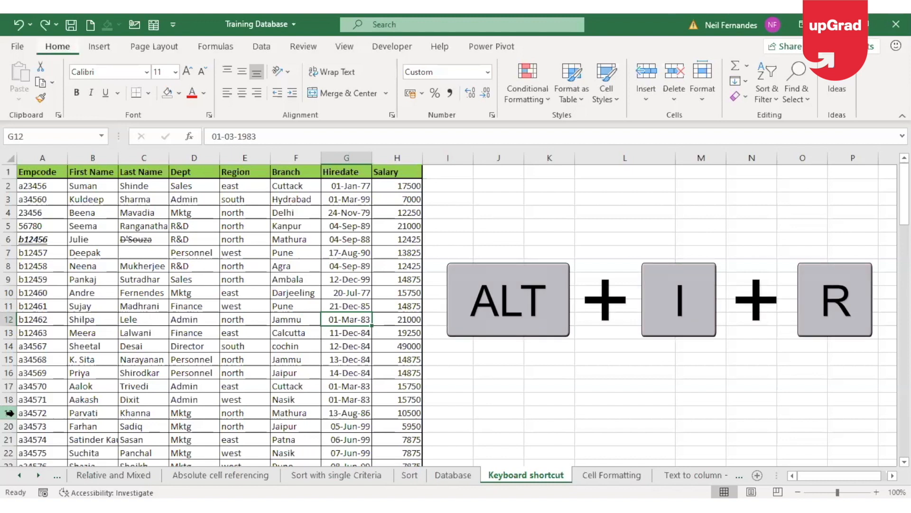
key("alt+i")
key("r")
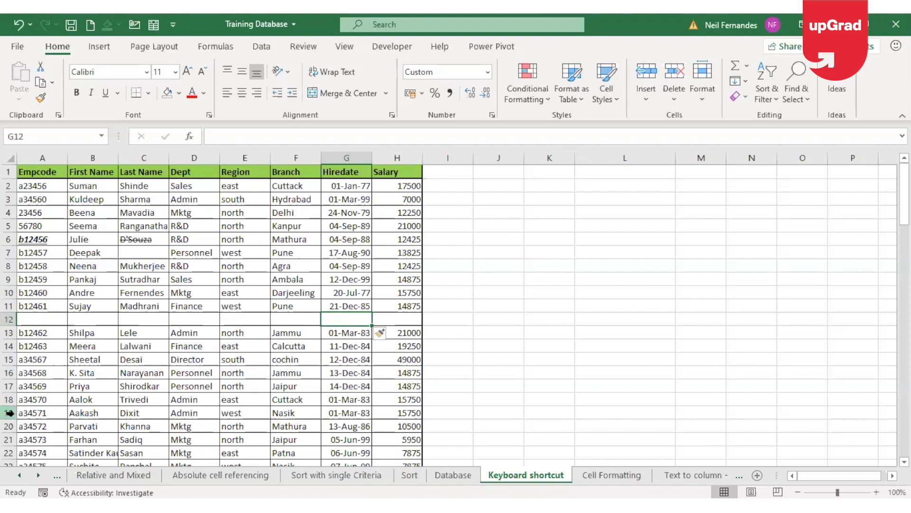
key("ctrl+z")
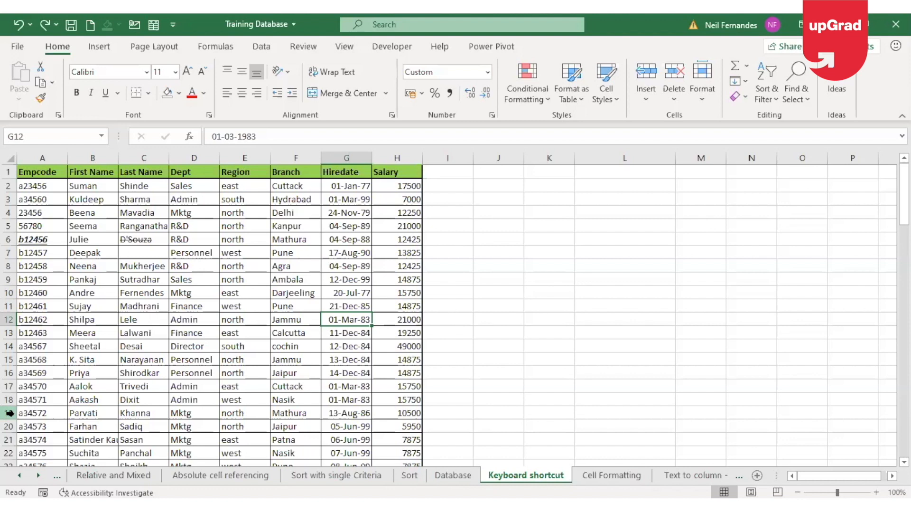
key("ctrl+y")
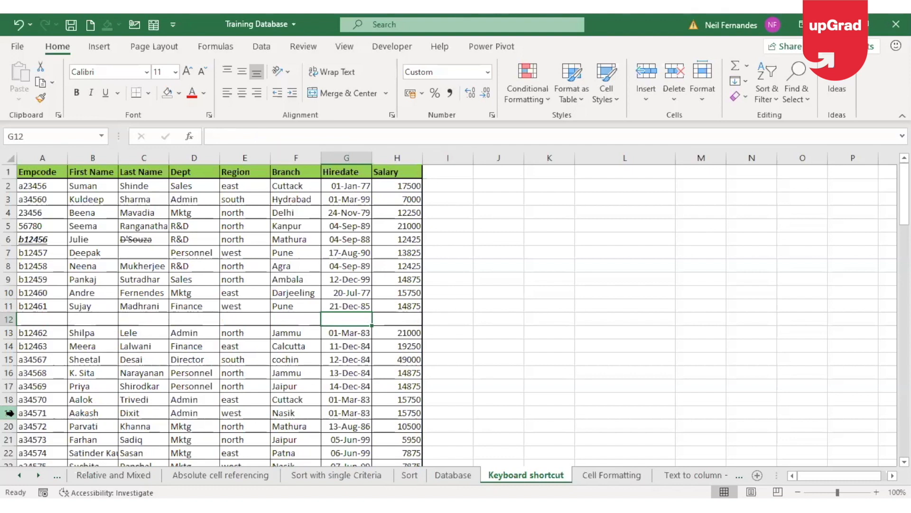
left_click(0, 415)
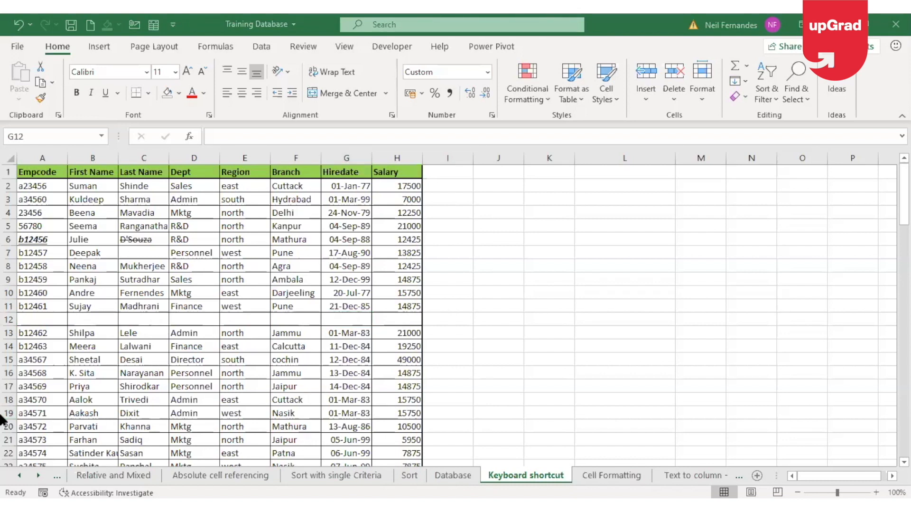
left_click(9, 413)
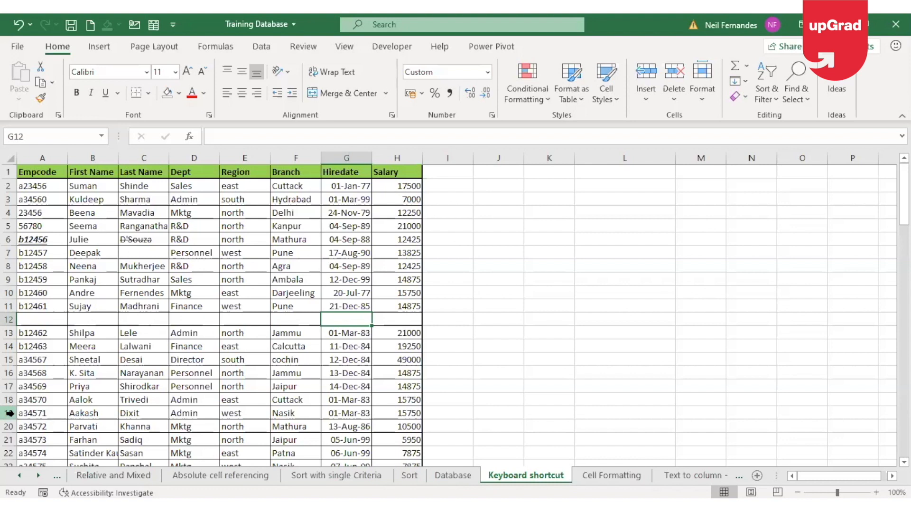
type("ic")
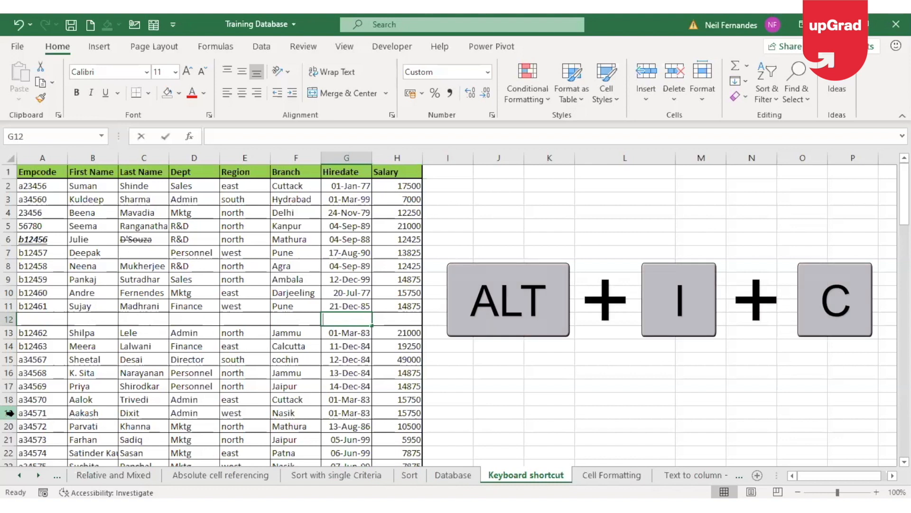
key("Escape")
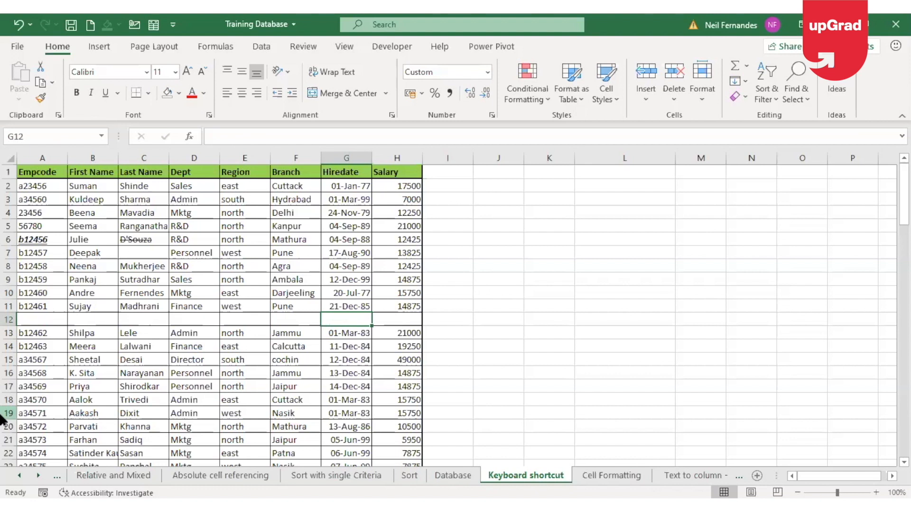
- Insert a blank column before the Hiredate column from cell G12, and select cell H6
key("alt+i")
key("c")
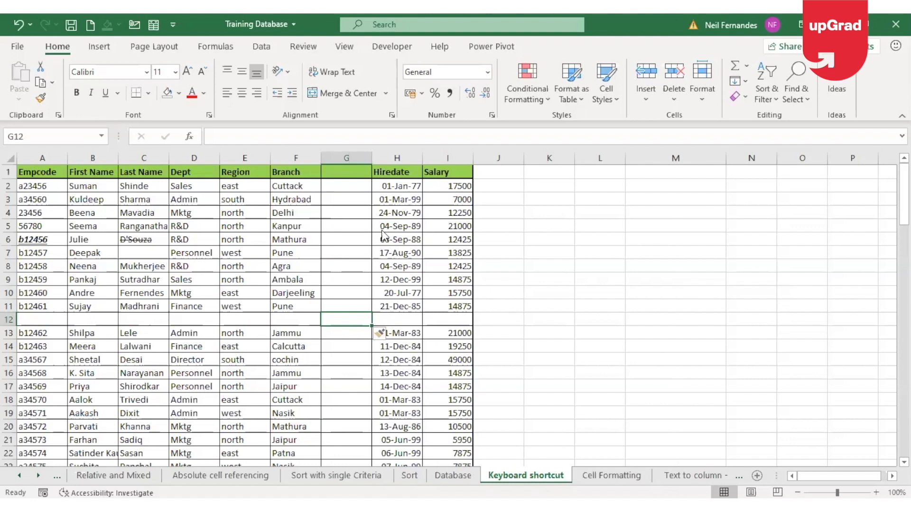
key("ctrl+n")
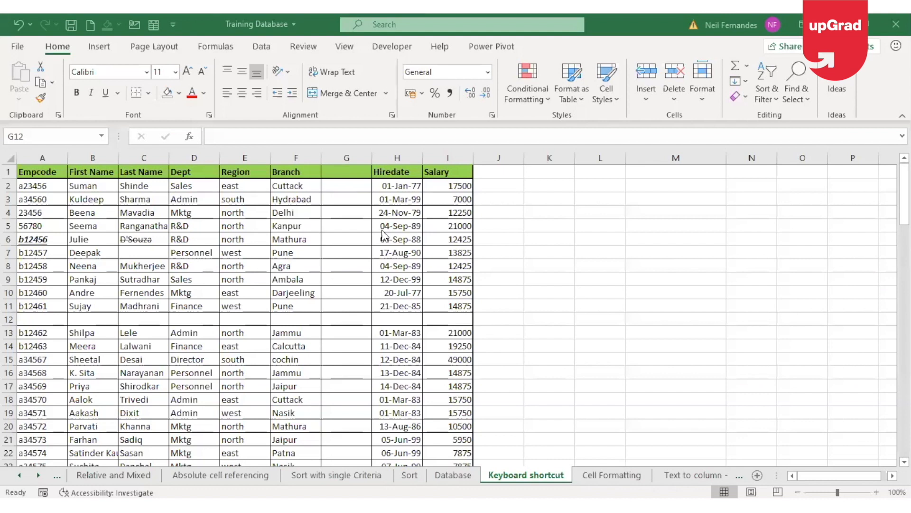
left_click(383, 236)
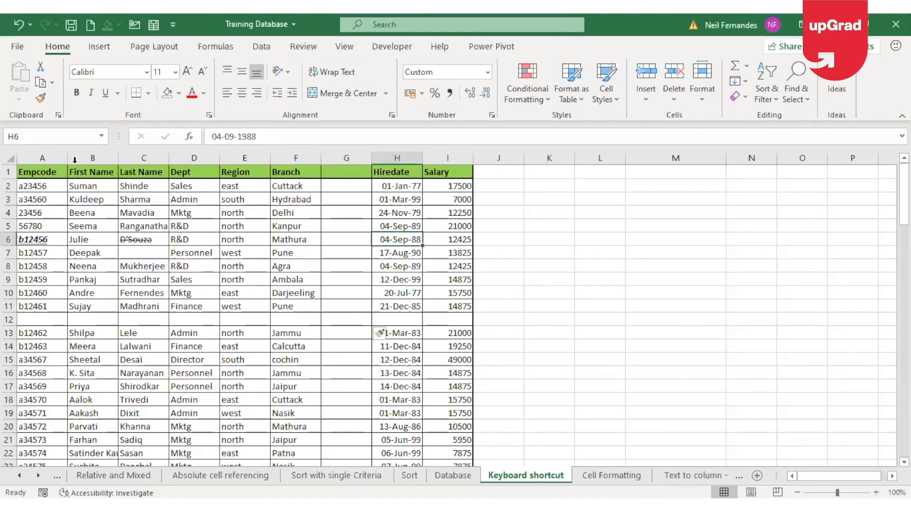
- Copy the First Name entries in cells B2 to B11 and select cell L2 as the paste destination
left_click_drag(83, 186, 100, 303)
key("ctrl+c")
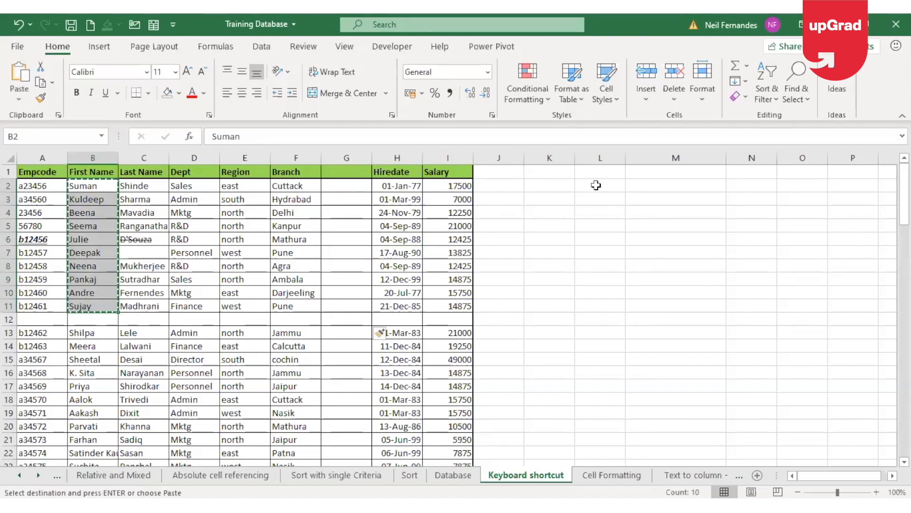
left_click(596, 185)
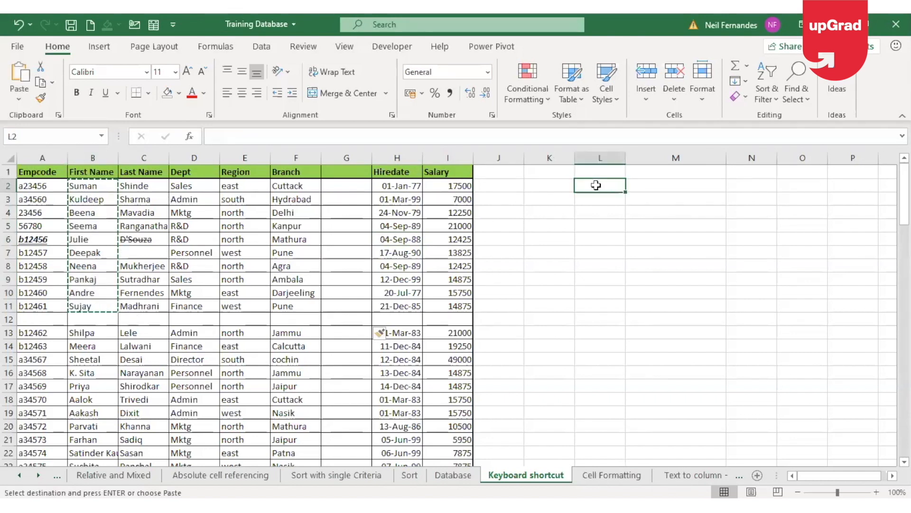
left_click(19, 99)
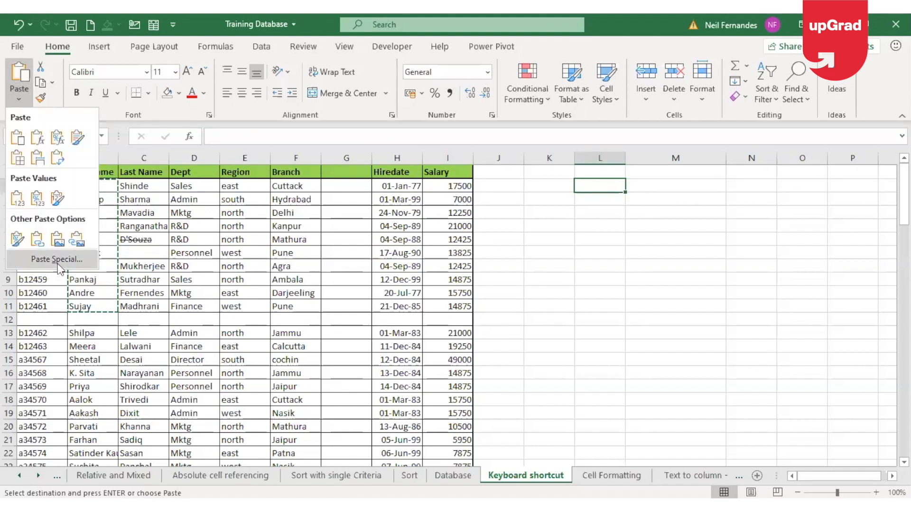
left_click(59, 266)
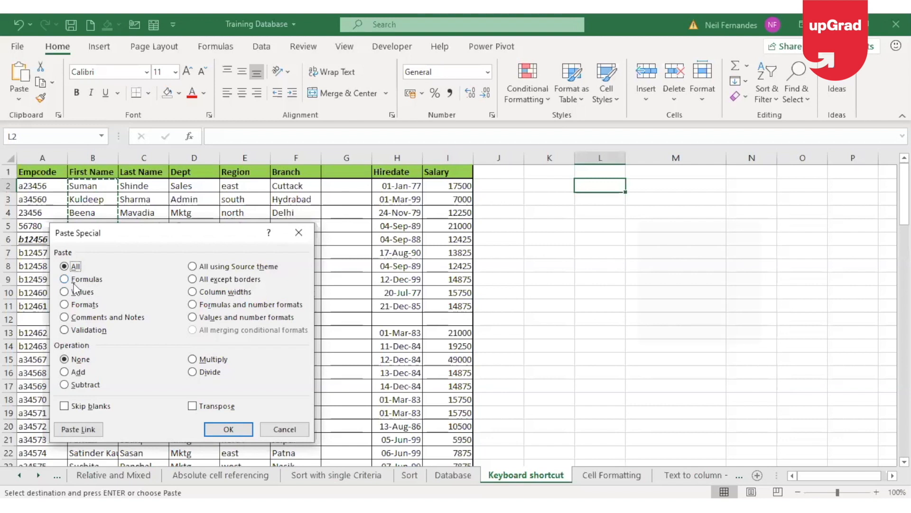
key("f")
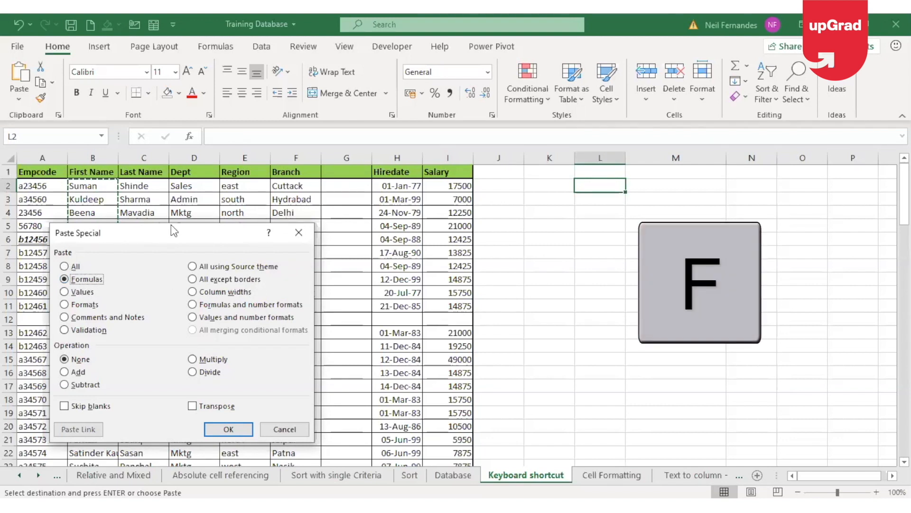
key("v")
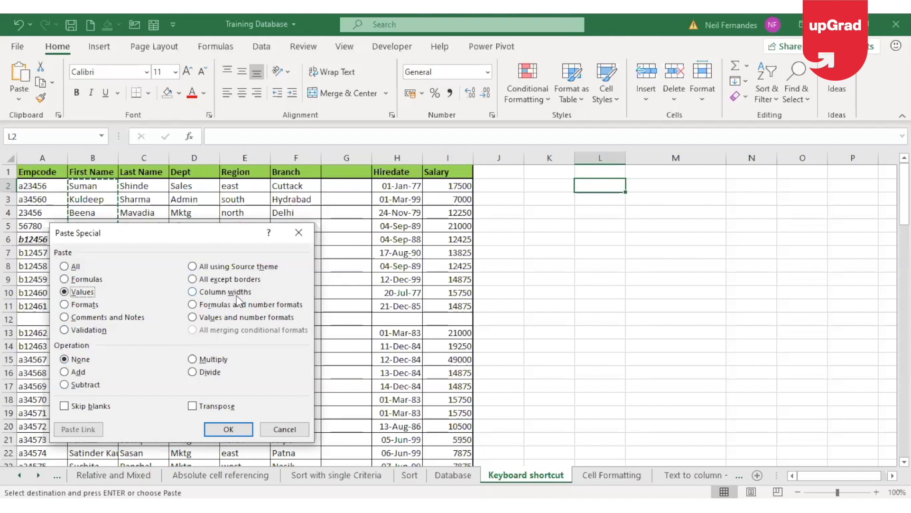
left_click(286, 430)
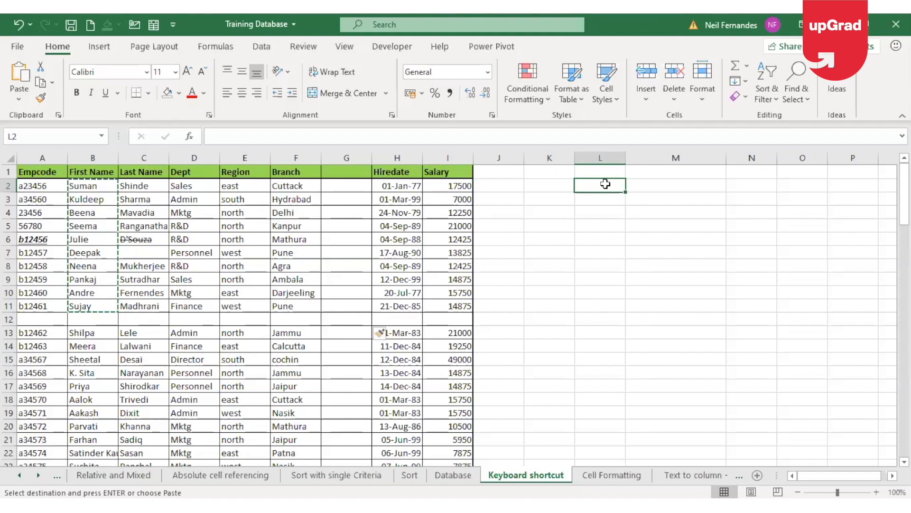
- Paste only the values of the copied First Name cells starting at cell L2, using Paste Special
key("alt")
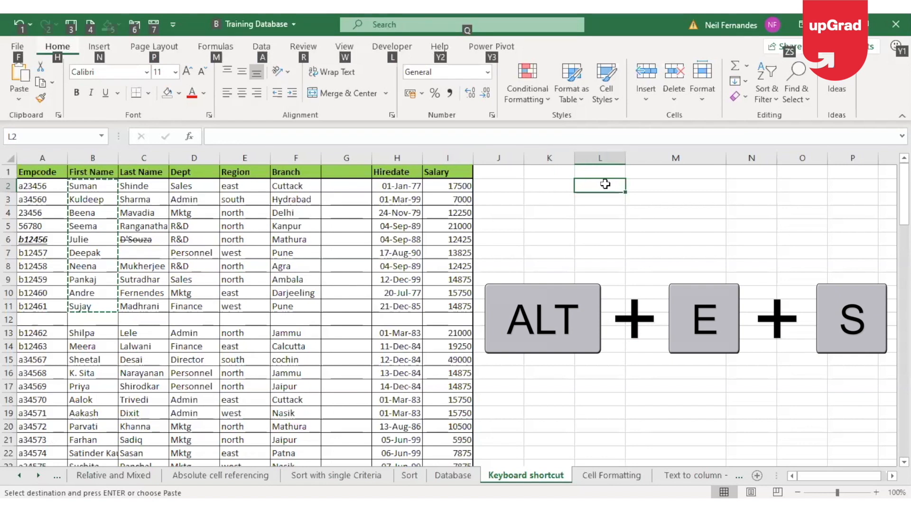
key("e")
key("s")
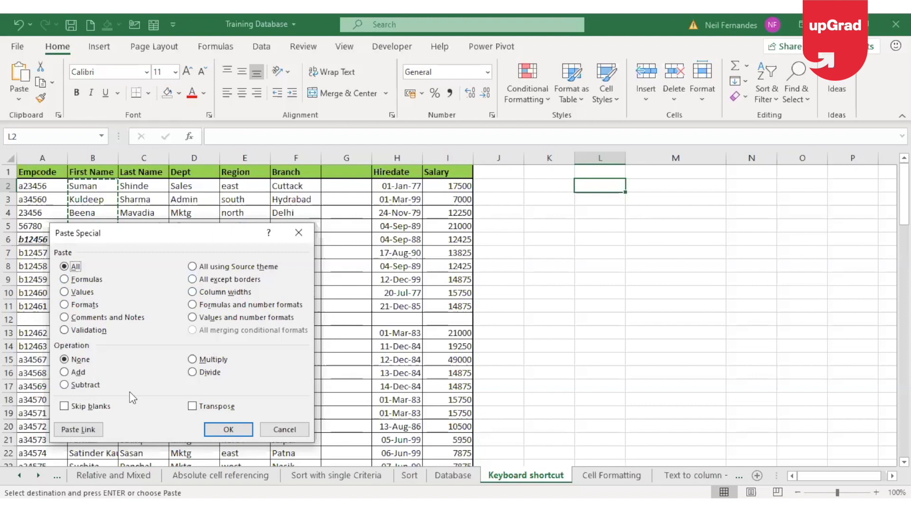
key("v")
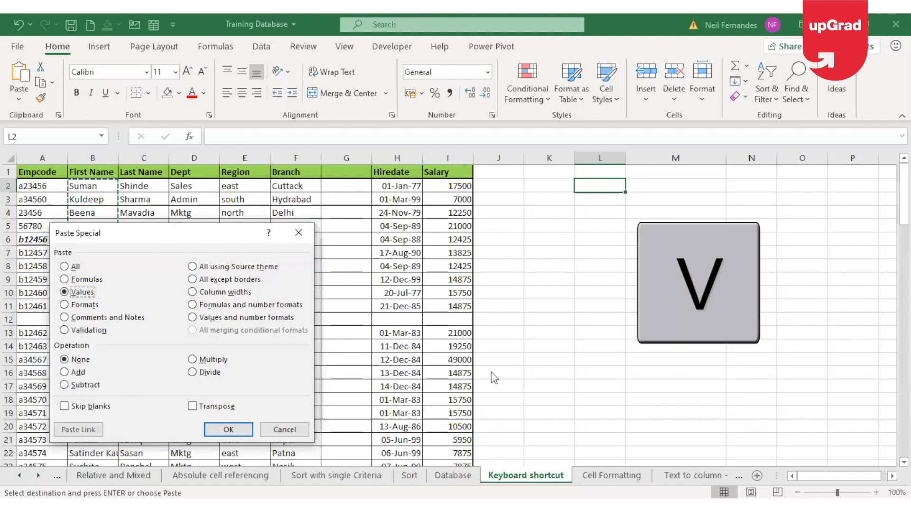
key("Return")
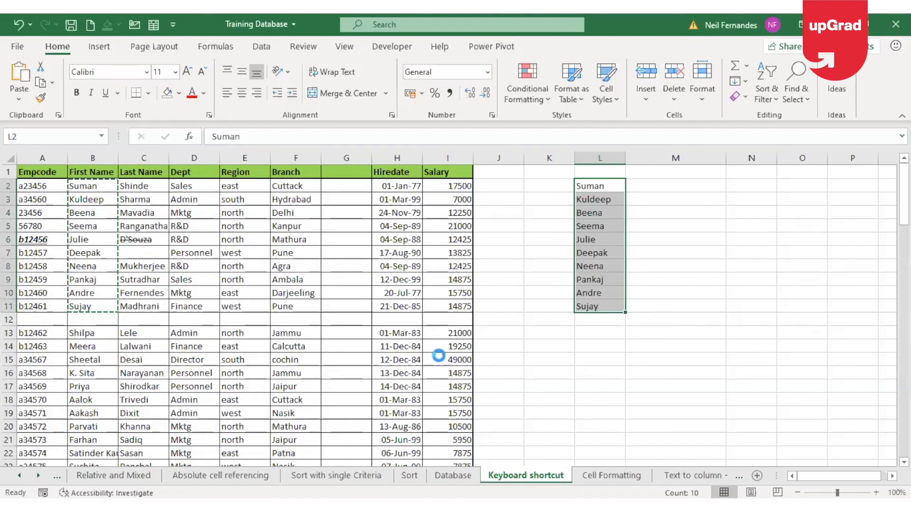
- Undo the values paste in L2 to L11 and try to reopen Paste Special for that range
key("ctrl+z")
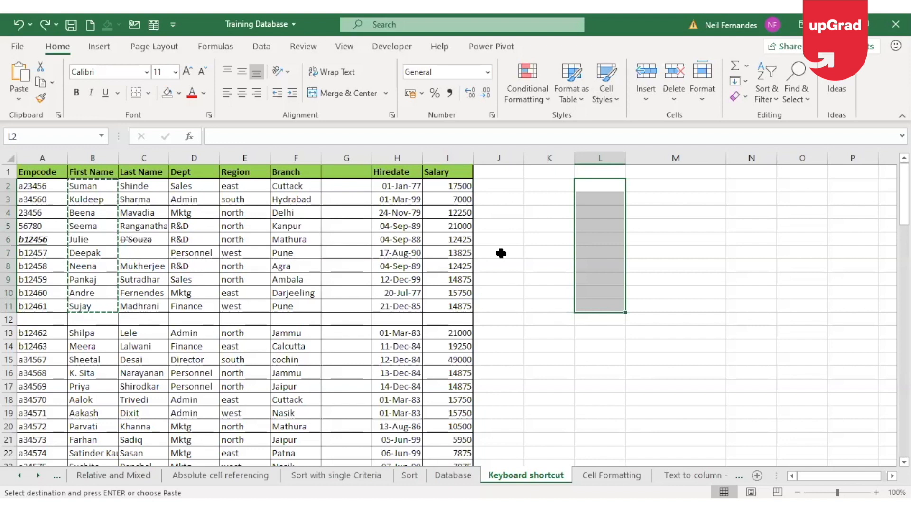
key("ctrl+alt+v")
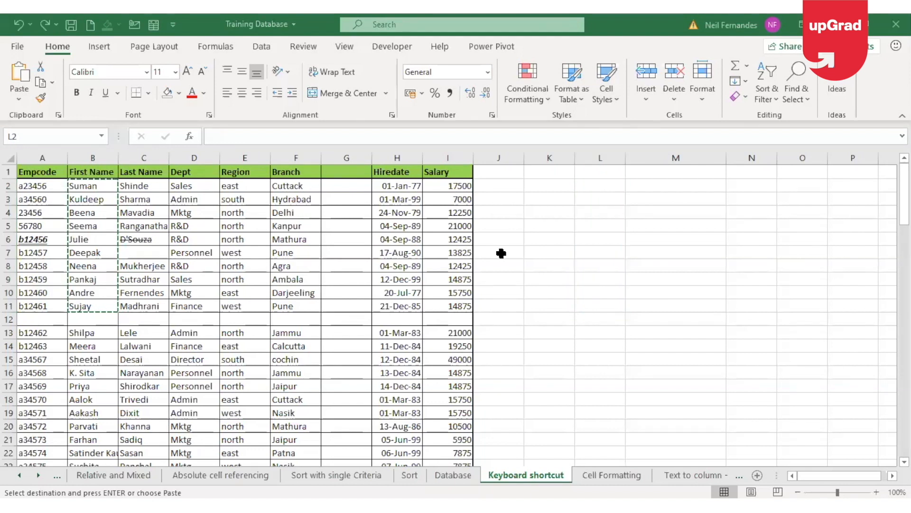
left_click(490, 187)
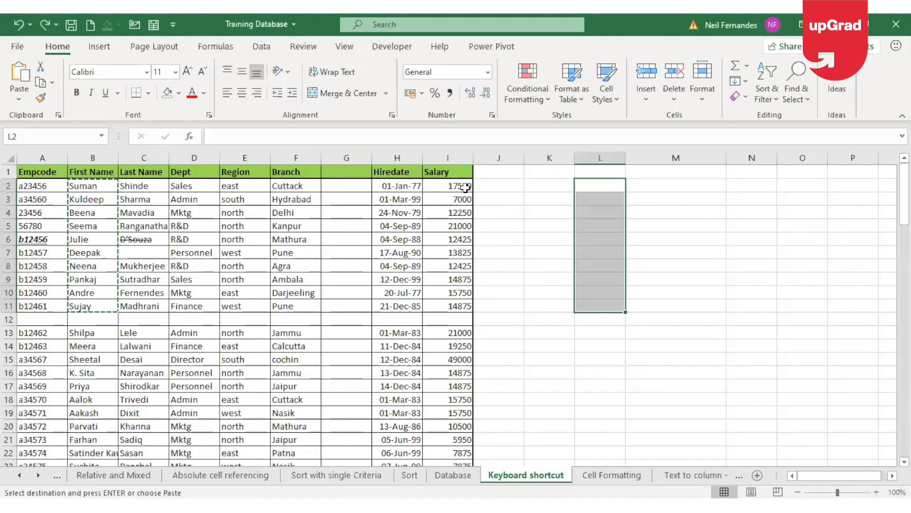
- Delete the blank row 12 and select cell I10 in the Salary column
left_click(9, 320)
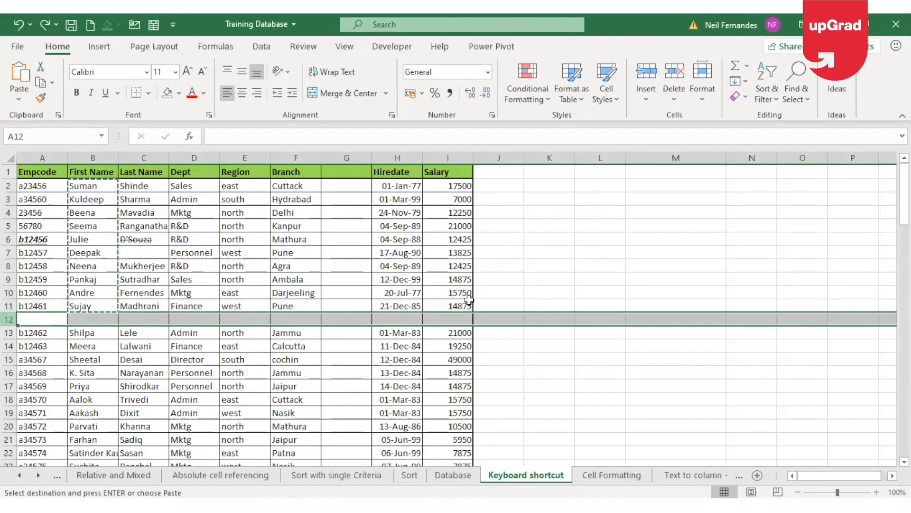
key("ctrl+minus")
left_click(452, 288)
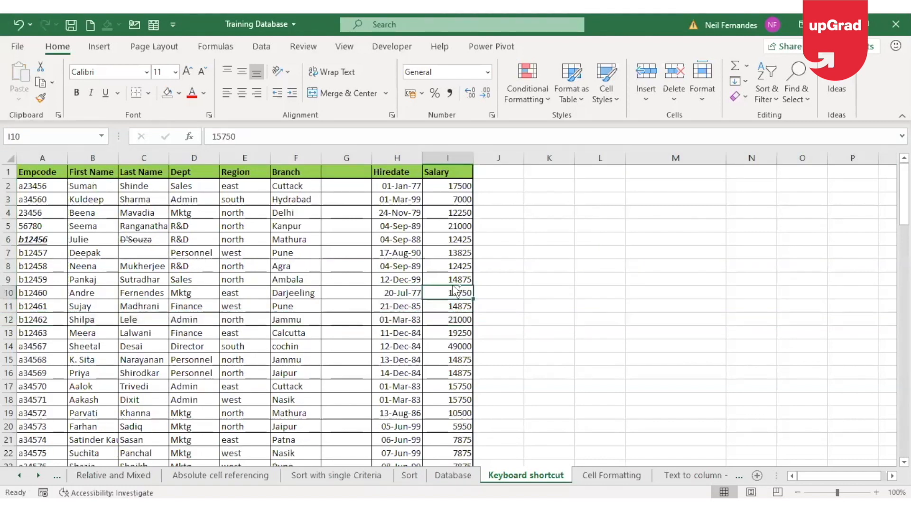
- Enter the formula =SUM(I2:I102) in cell I103, directly below the last Salary value
key("ctrl+Down")
key("Down")
type("=sum")
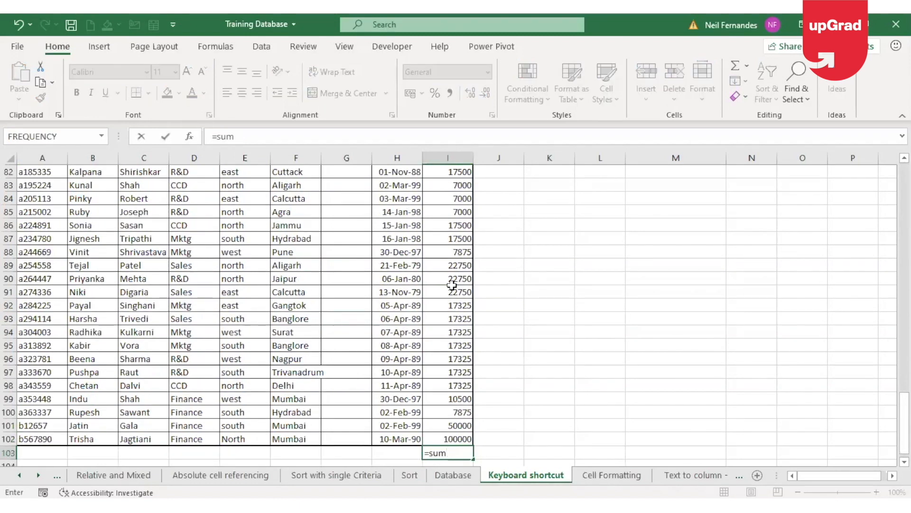
type("(")
left_click(453, 438)
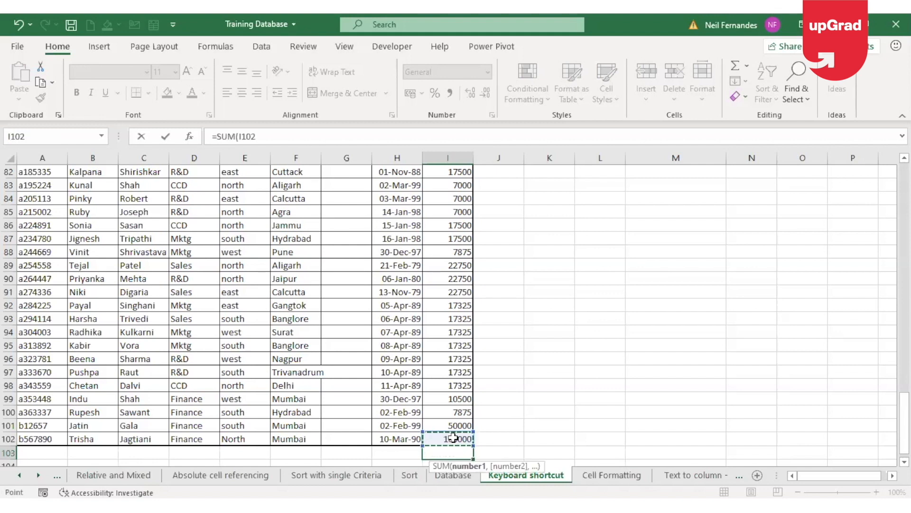
key("ctrl+shift+Up")
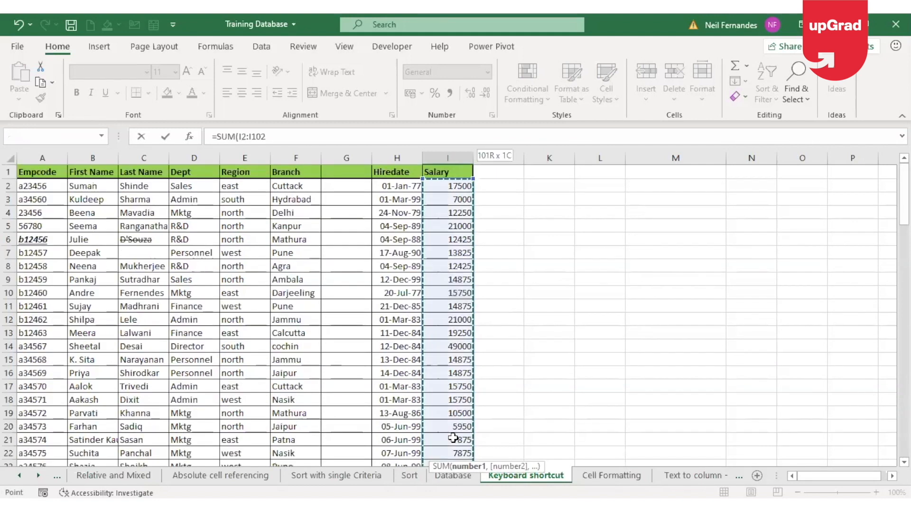
type(")")
key("ctrl+Return")
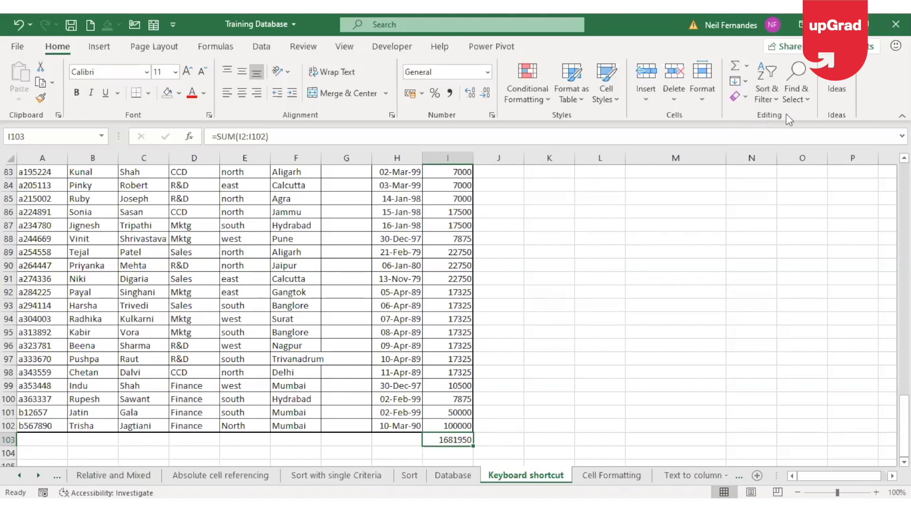
- Re-enter the Salary total in cell I103 with AutoSum over I2:I102, and repeat the AutoSum once more
left_click(735, 66)
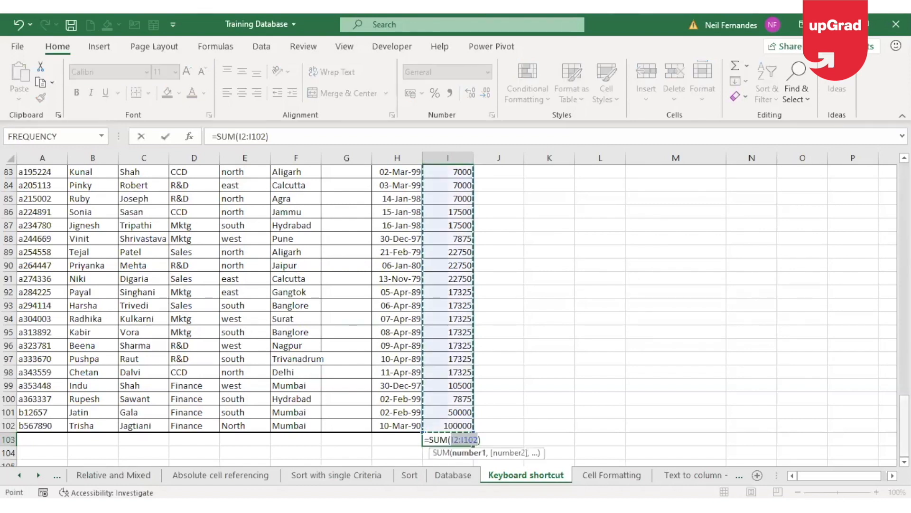
left_click_drag(904, 424, 565, 339)
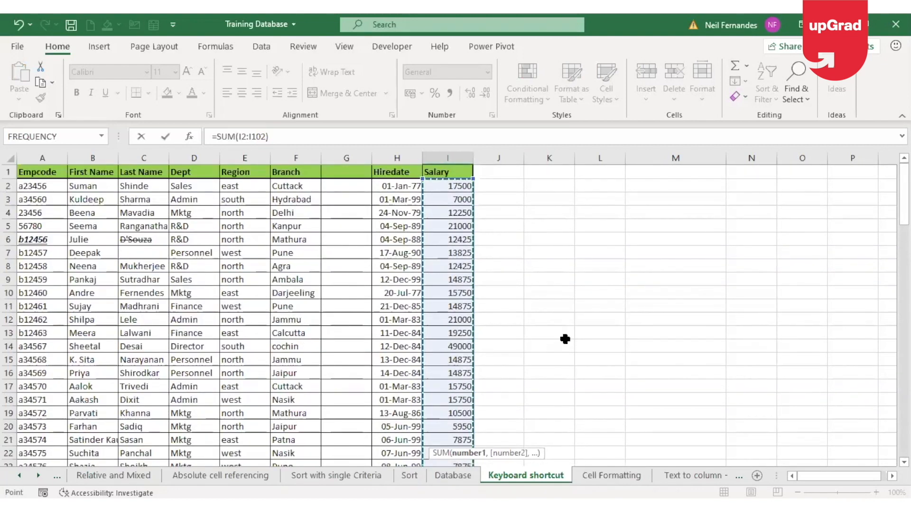
key("ctrl+Return")
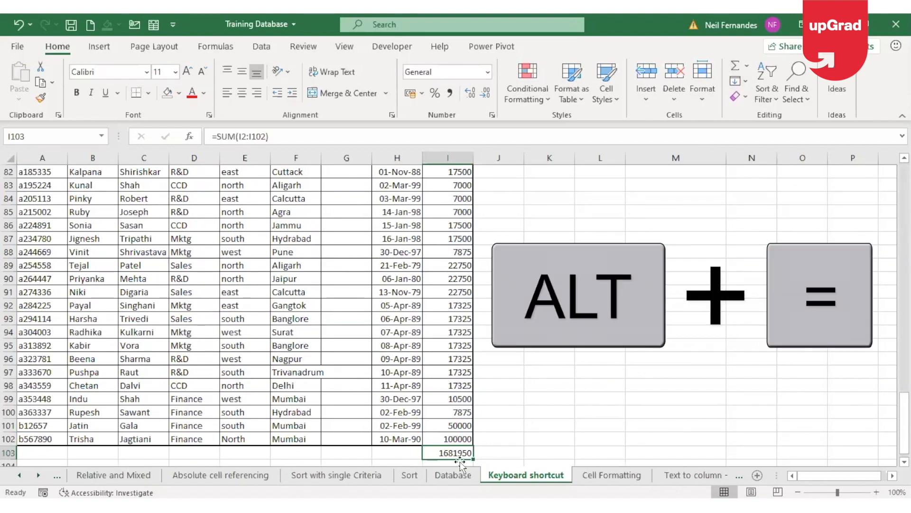
key("alt+equal")
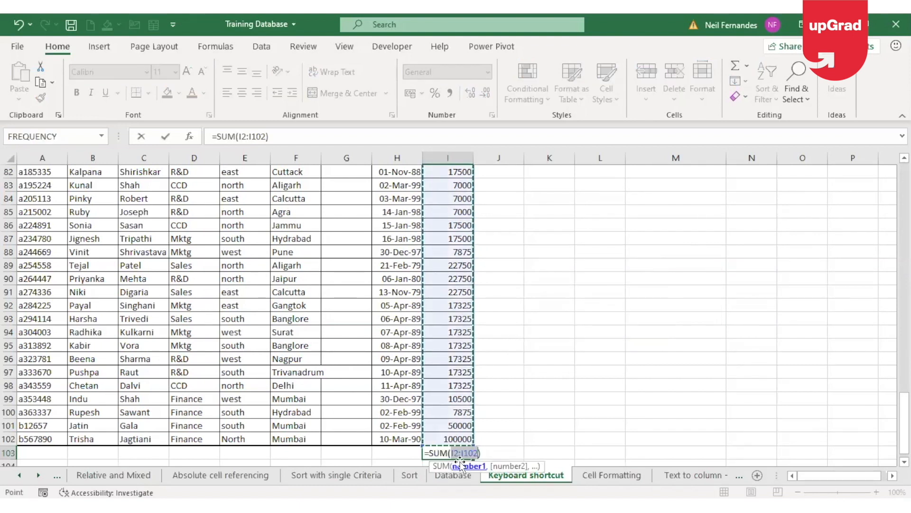
key("Return")
left_click(464, 436)
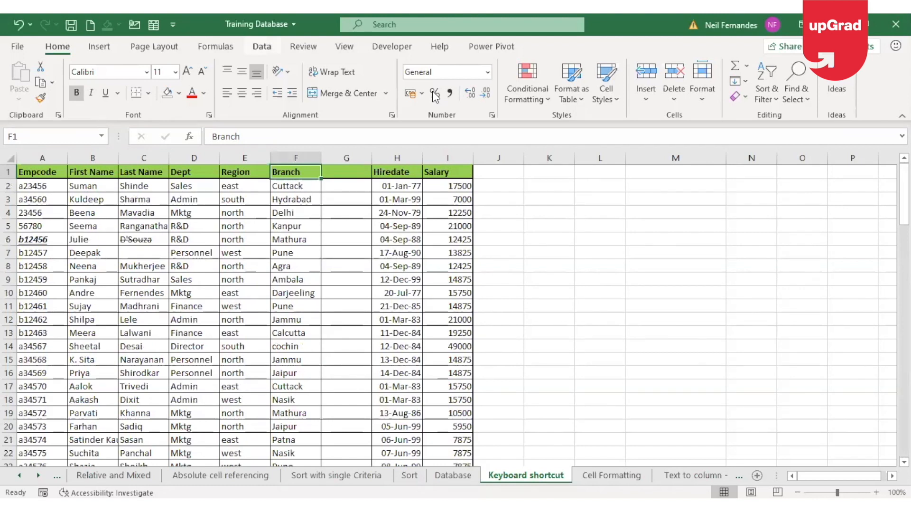
- Turn on the header row filters with cell E11 selected, and turn them off again
key("alt+a")
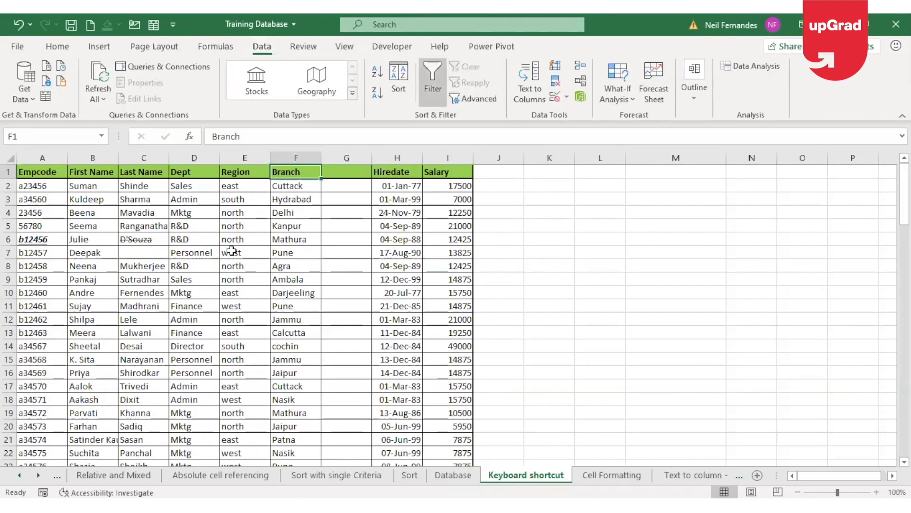
left_click(99, 238)
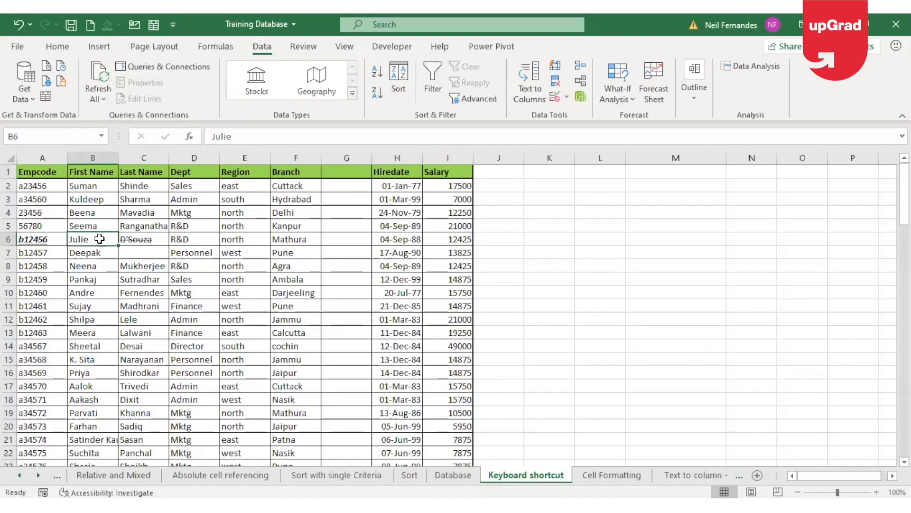
left_click(263, 302)
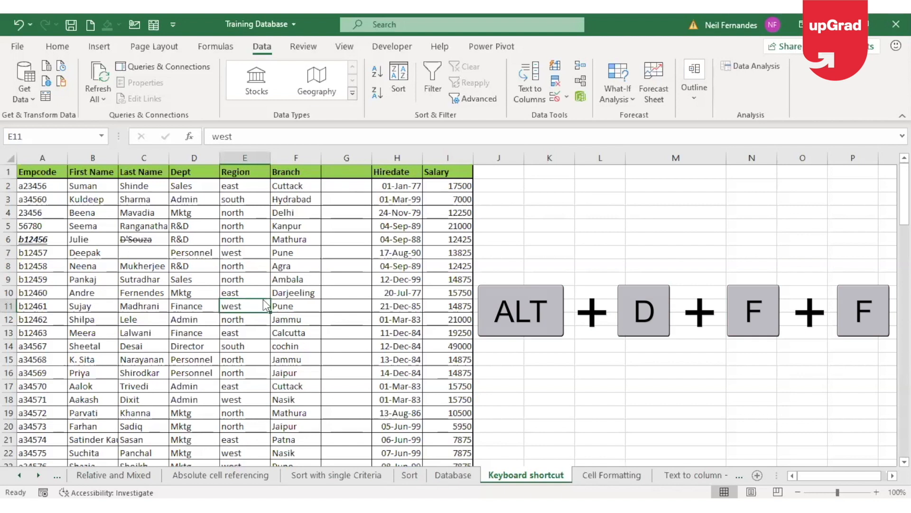
key("alt+d")
key("f")
key("f")
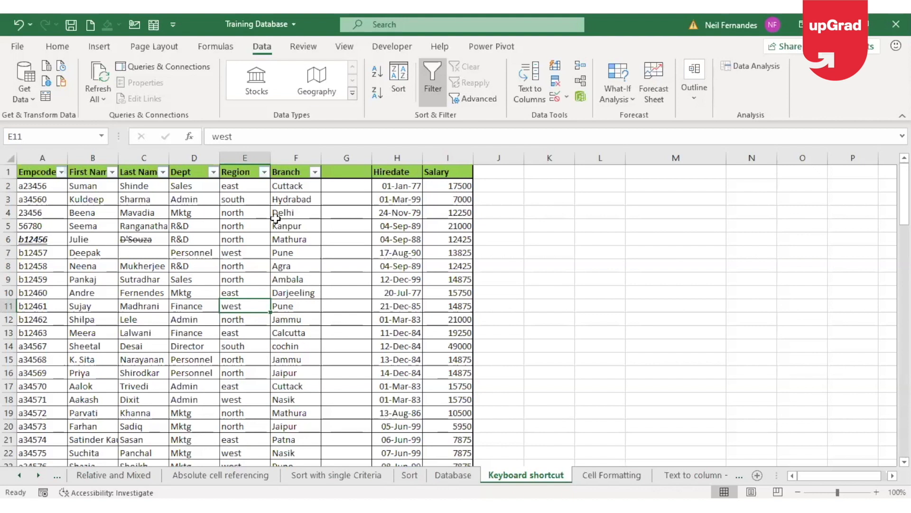
key("ctrl+shift+l")
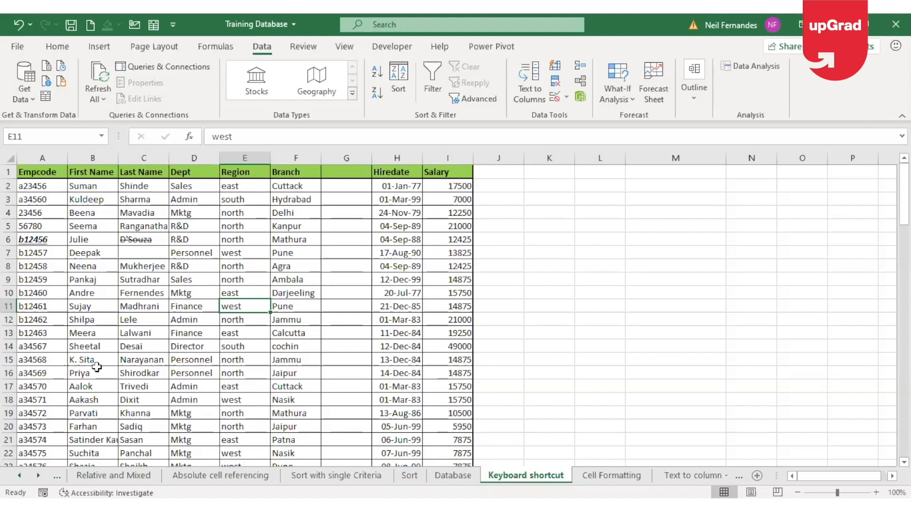
- Move the active cell from E11 to F9, and down the Branch column to F17
key("Right")
key("Up")
key("Up")
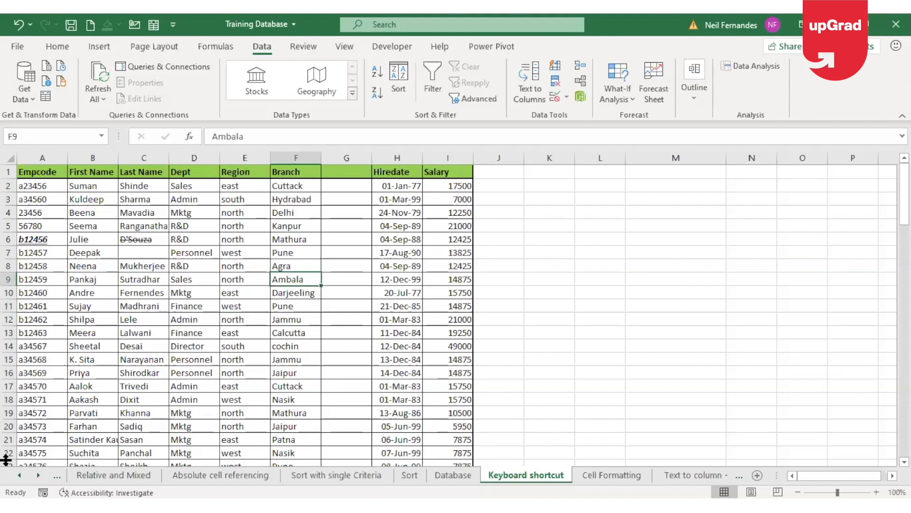
key("Down")
key("Down")
key("Down")
key("Down")
key("Down")
key("Down")
key("Down")
key("Down")
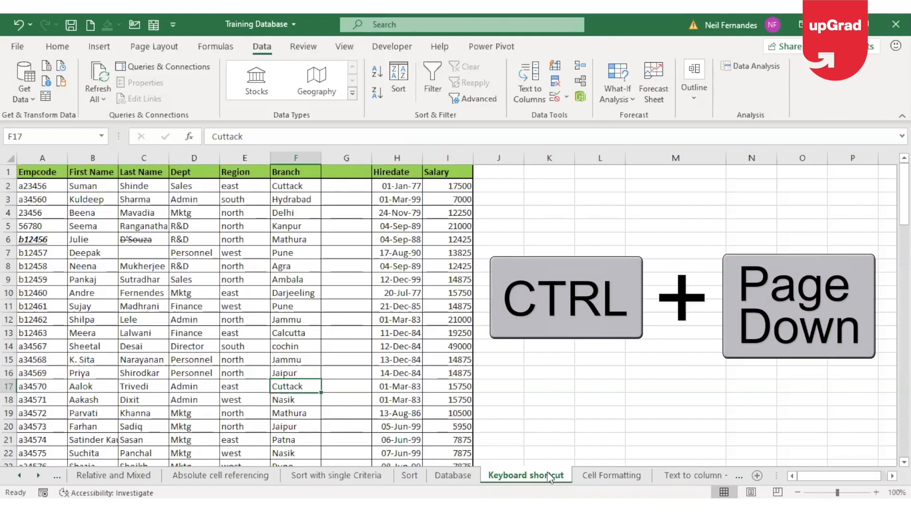
- Step forward through the worksheets from Keyboard shortcut to Text to column - Fixed width
key("ctrl+Page_Down")
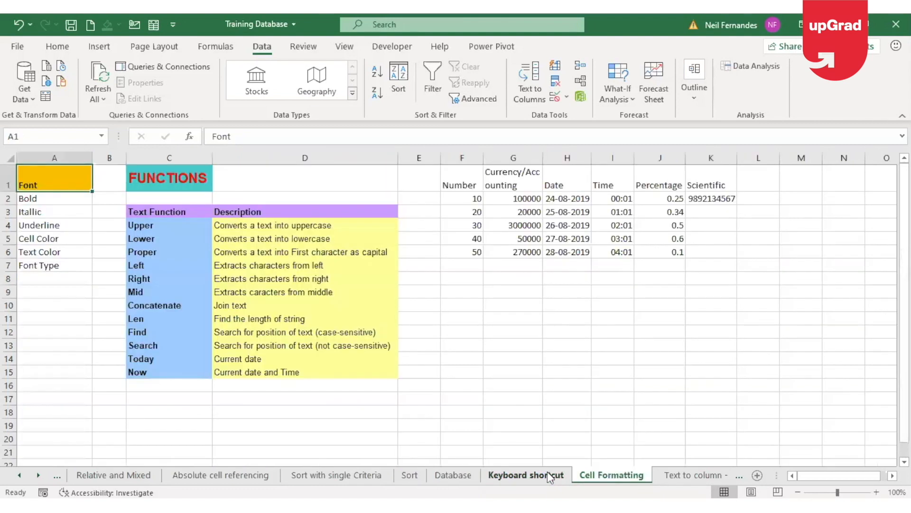
key("ctrl+Page_Down")
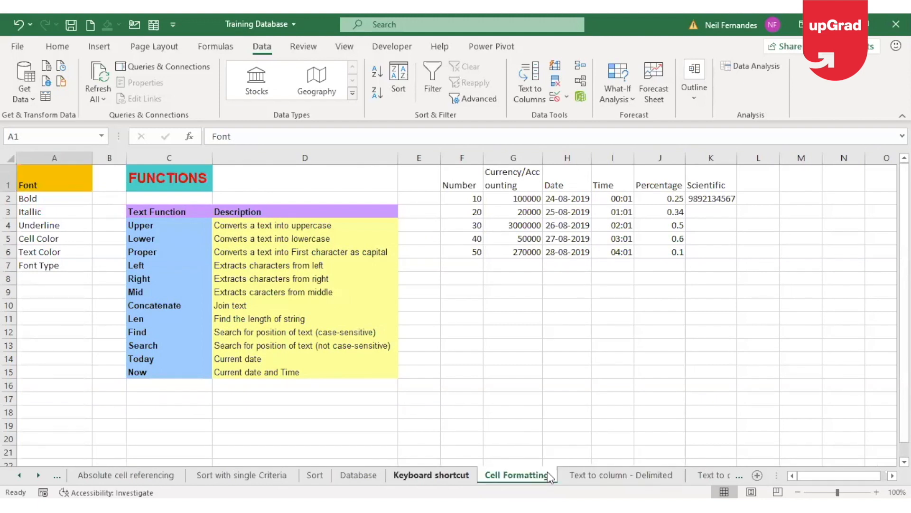
key("ctrl+Page_Down")
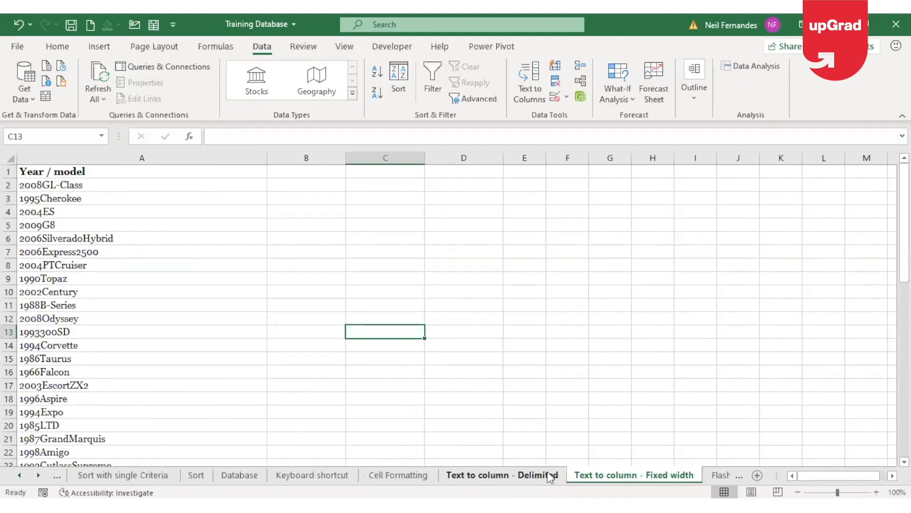
- Step forward through the worksheets from Text to column - Fixed width to Basic Excel Functions
key("ctrl+Page_Down")
key("ctrl+Page_Down")
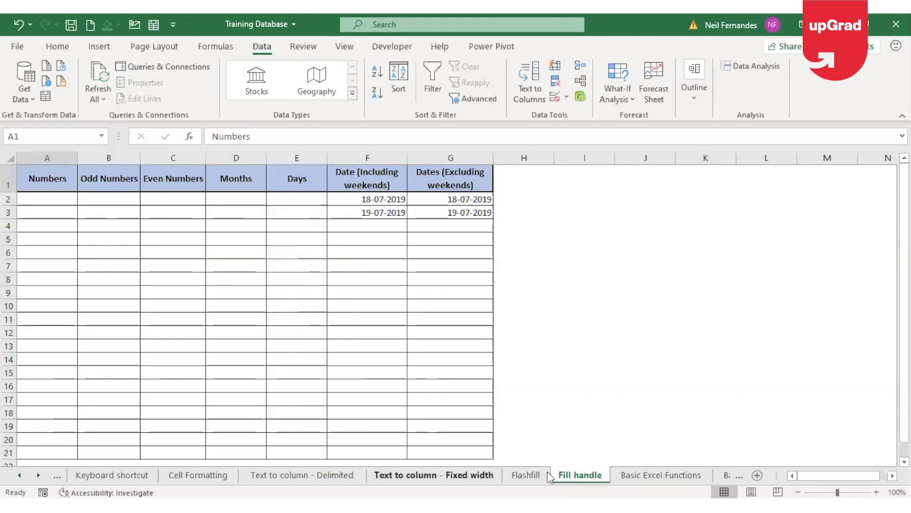
key("ctrl+Page_Down")
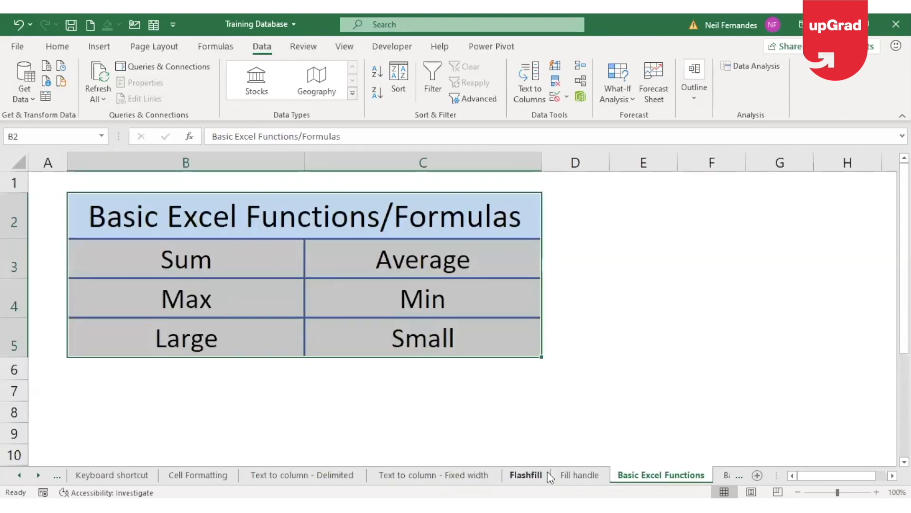
- Step back through the worksheets from Basic Excel Functions to Database
key("ctrl+Page_Up")
key("ctrl+Page_Up")
key("ctrl+Page_Up")
key("ctrl+Page_Up")
key("ctrl+Page_Up")
key("ctrl+Page_Up")
key("ctrl+Page_Up")
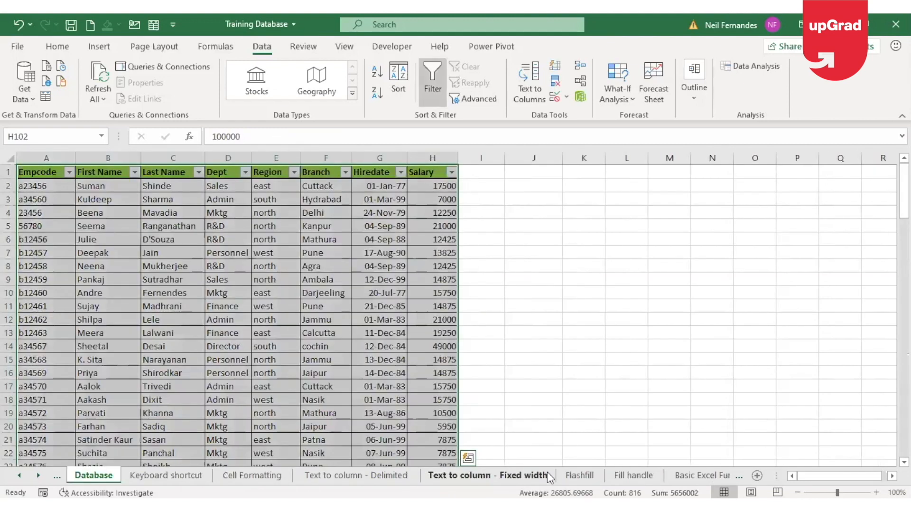
- Step forward through the worksheets from Database to Basic Excel Functions
key("ctrl+Page_Down")
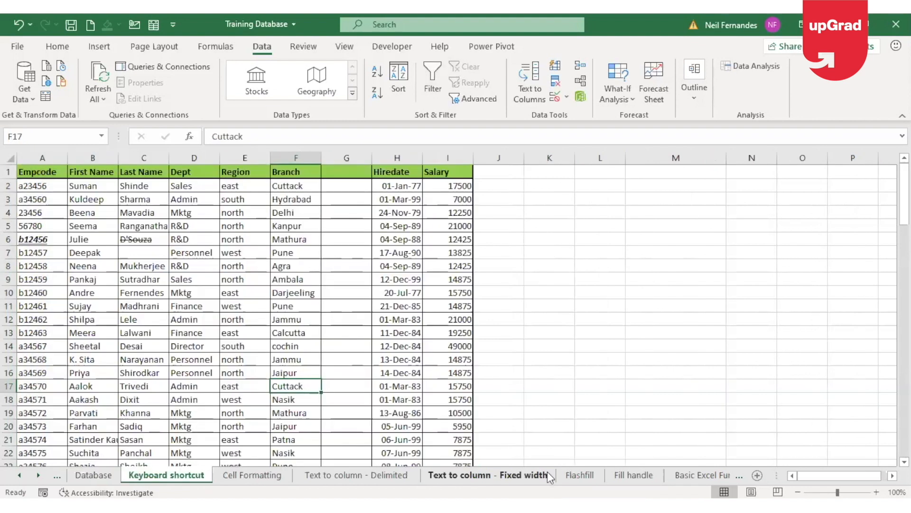
key("ctrl+Page_Down")
key("ctrl+Page_Down")
key("ctrl+Page_Down")
key("ctrl+Page_Down")
key("ctrl+Page_Down")
key("ctrl+Page_Down")
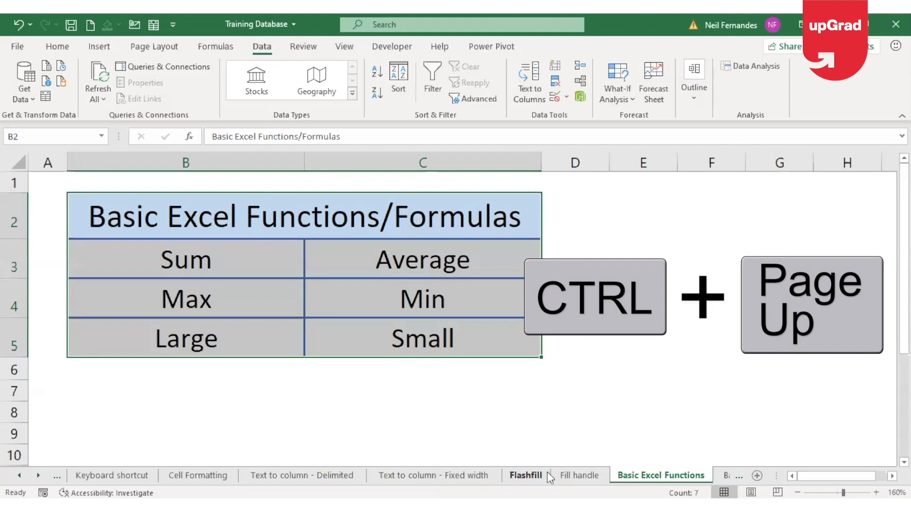
- Step back through the worksheets from Basic Excel Functions to Keyboard shortcut
key("ctrl+Page_Up")
key("ctrl+Page_Up")
key("ctrl+Page_Up")
key("ctrl+Page_Up")
key("ctrl+Page_Up")
key("ctrl+Page_Up")
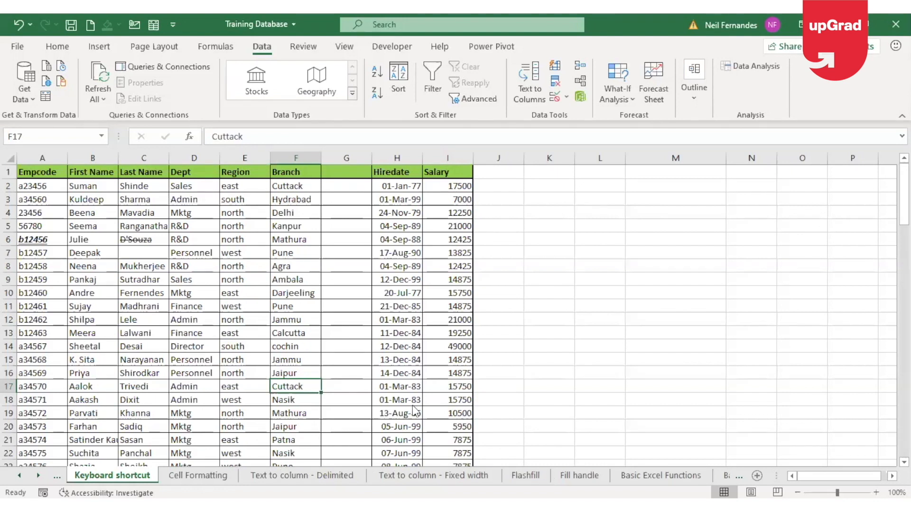
right_click(126, 477)
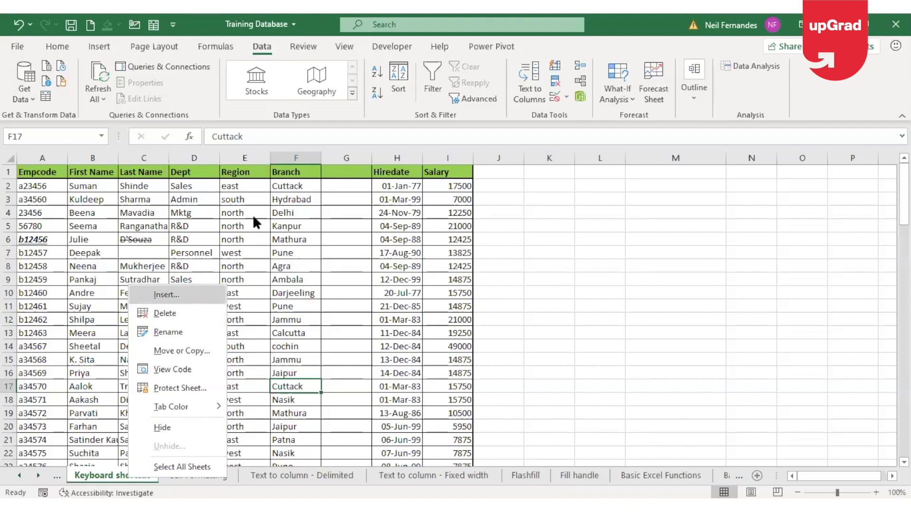
left_click(195, 297)
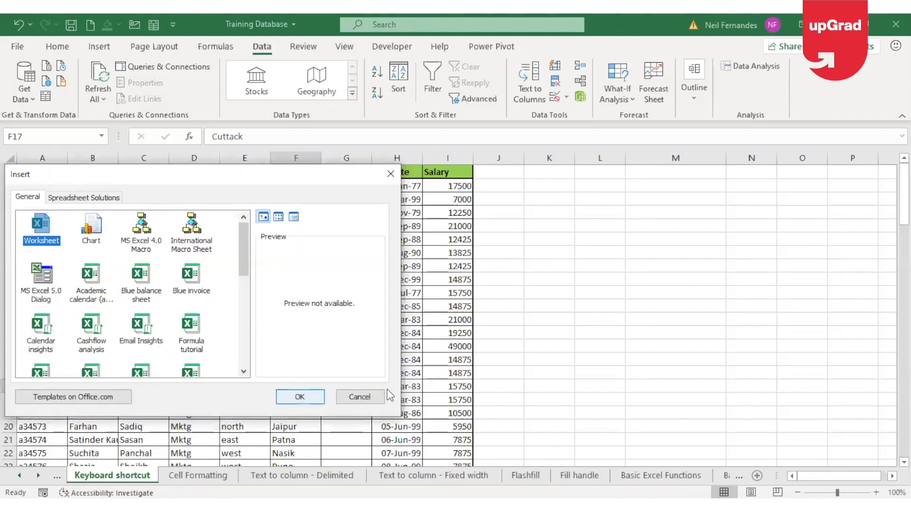
left_click(372, 398)
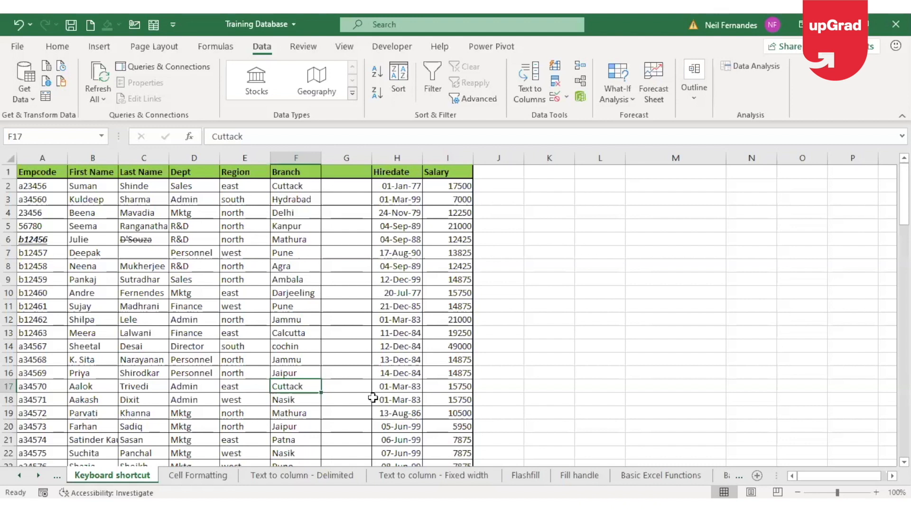
- Insert a new blank worksheet directly before the Keyboard shortcut sheet
key("shift+F11")
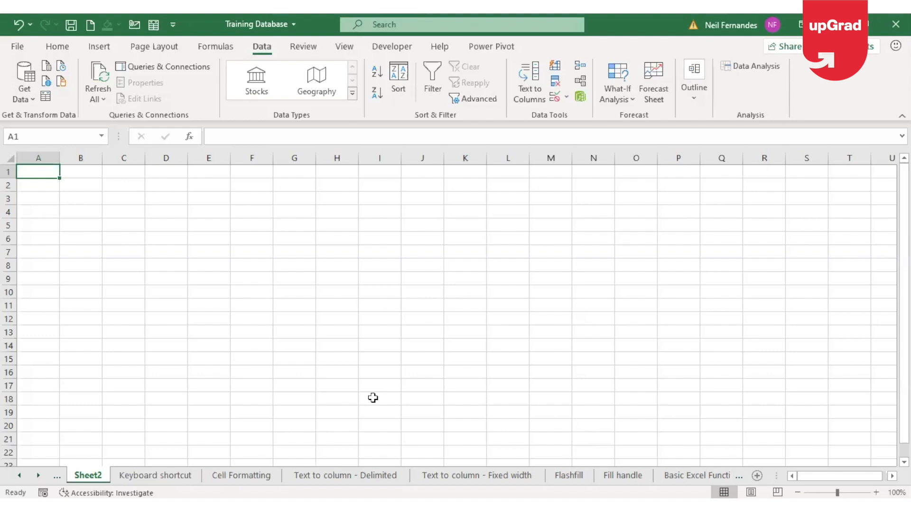
right_click(80, 478)
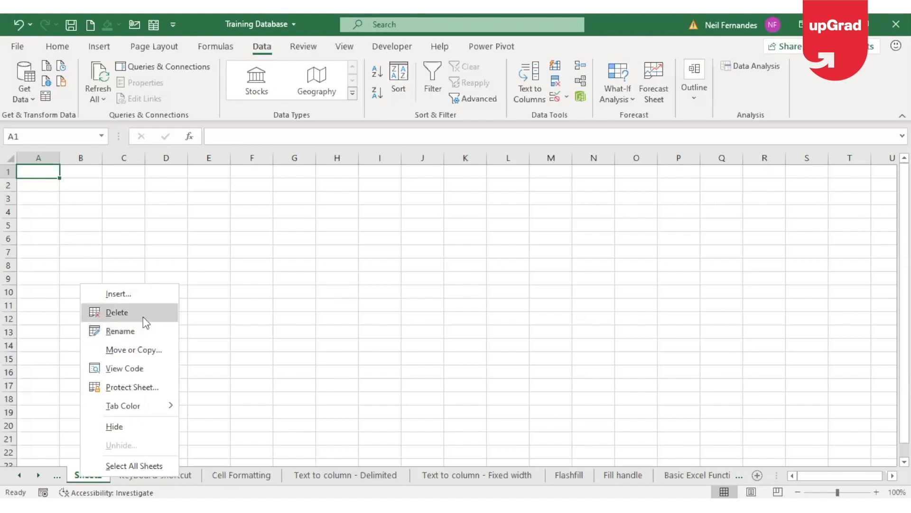
left_click(150, 477)
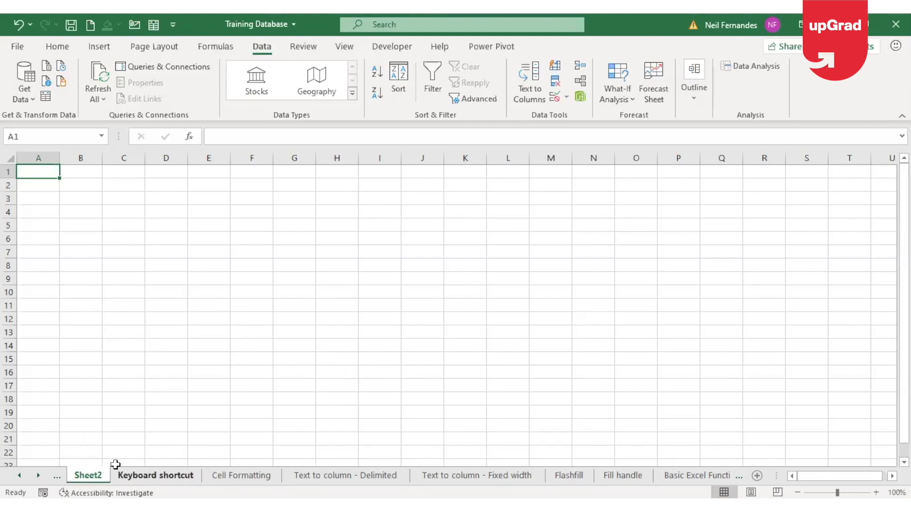
right_click(89, 478)
left_click(359, 327)
- Bring up the Format Cells dialog for cell B3 of the new sheet and close it without changes, twice
left_click(89, 194)
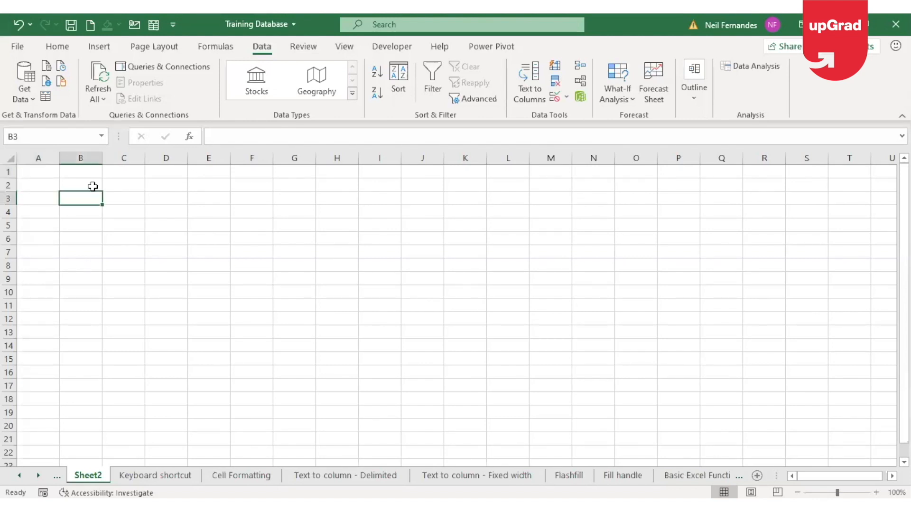
left_click(58, 47)
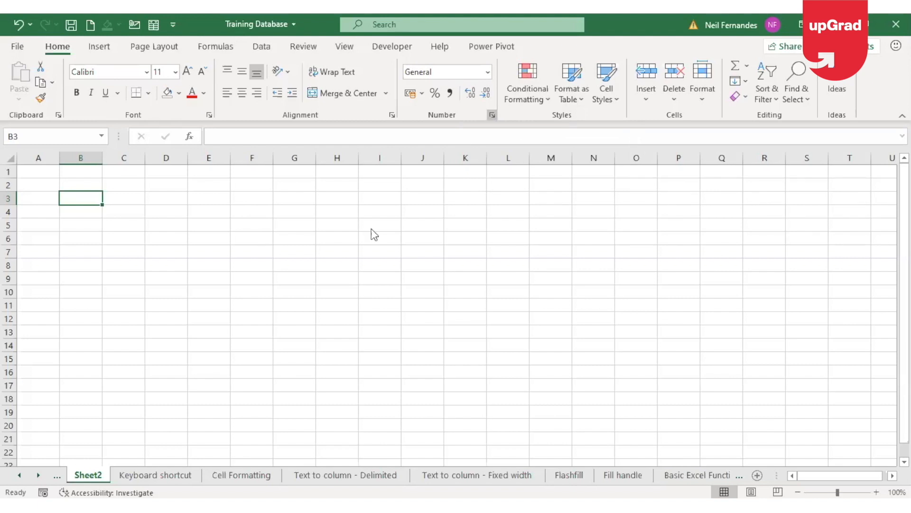
key("ctrl+1")
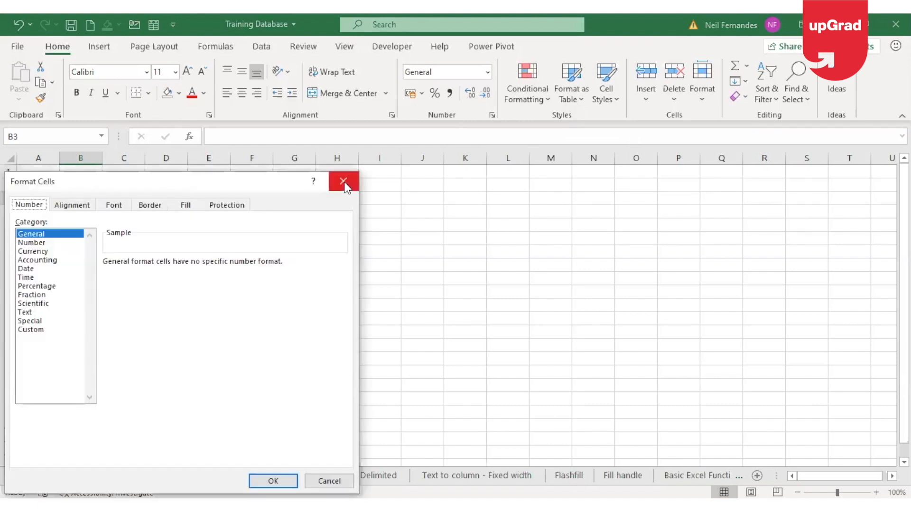
left_click(344, 181)
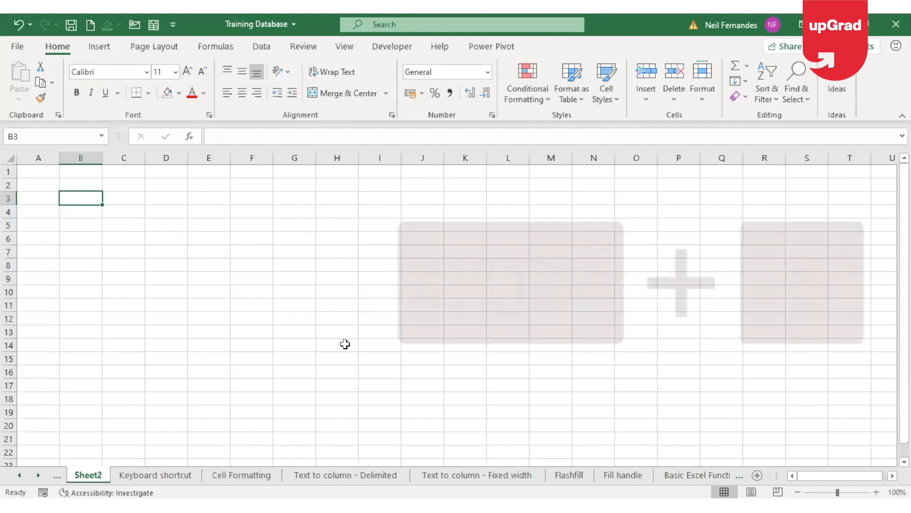
key("ctrl+1")
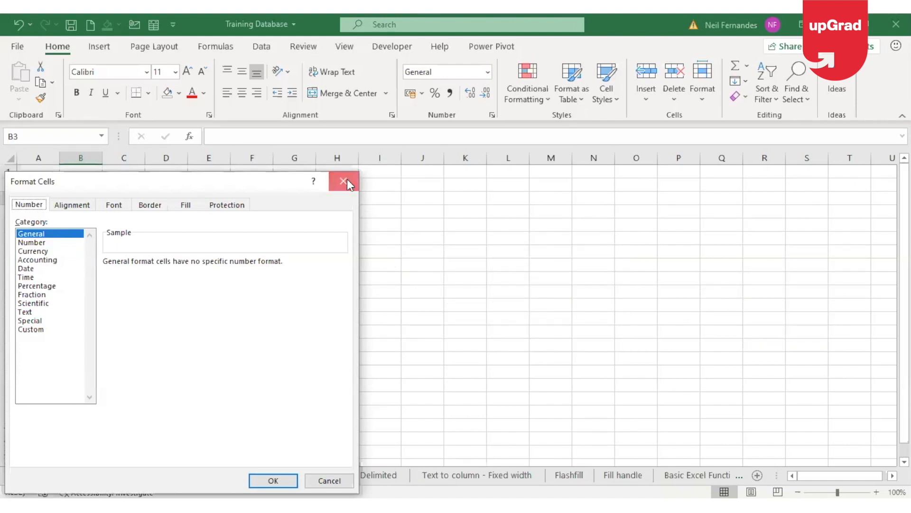
left_click(347, 181)
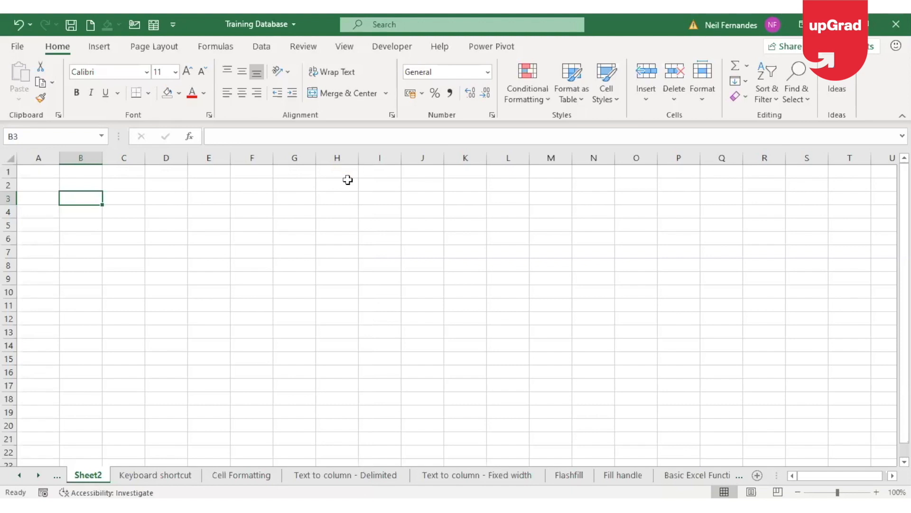